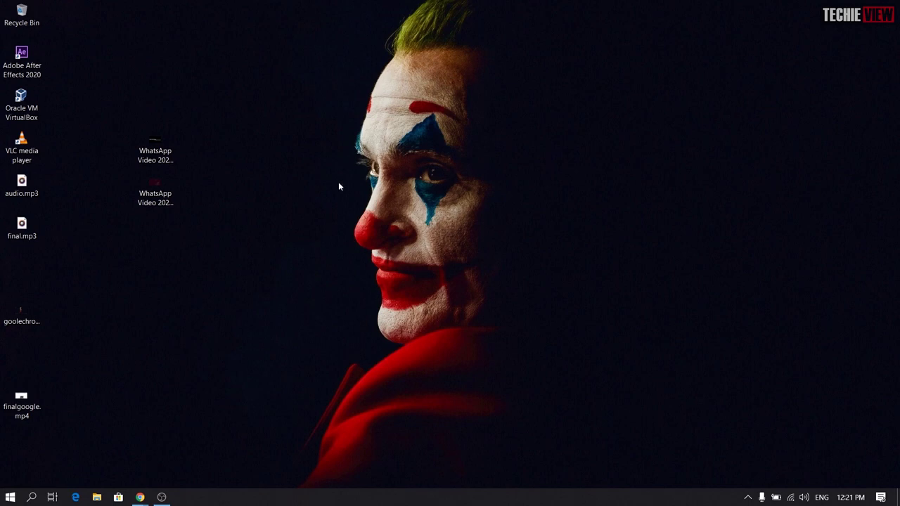
Step: Switch to the MSI Afterburner page in Chrome and review its feature sections through to the Afterburner download options
left_click(141, 496)
left_click(204, 446)
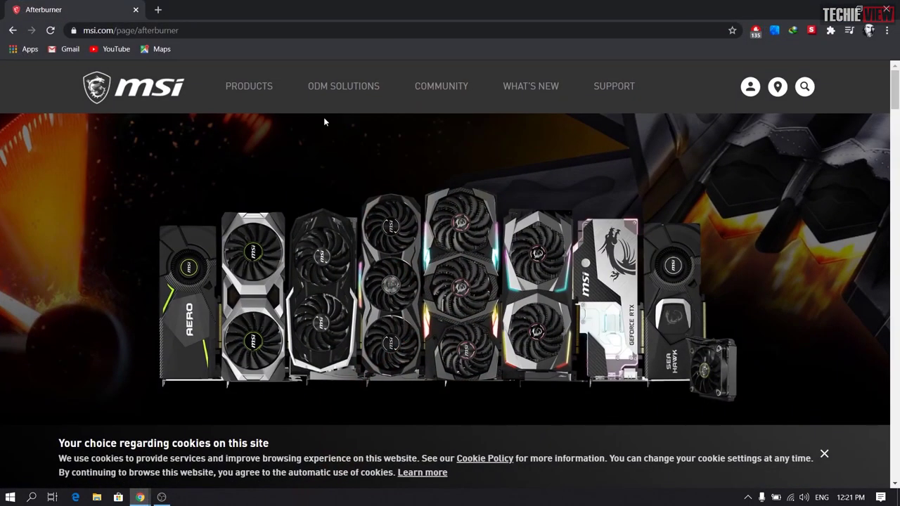
scroll(323, 123, "down", 6)
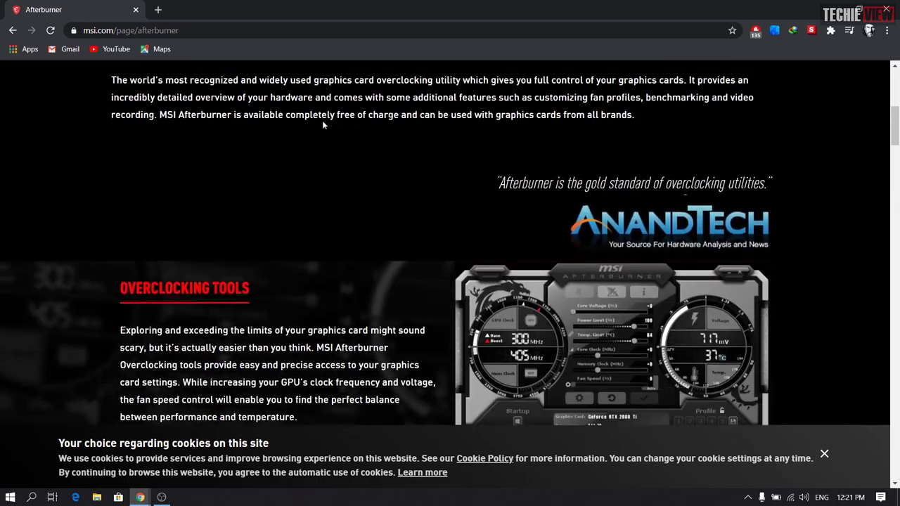
scroll(323, 125, "down", 2)
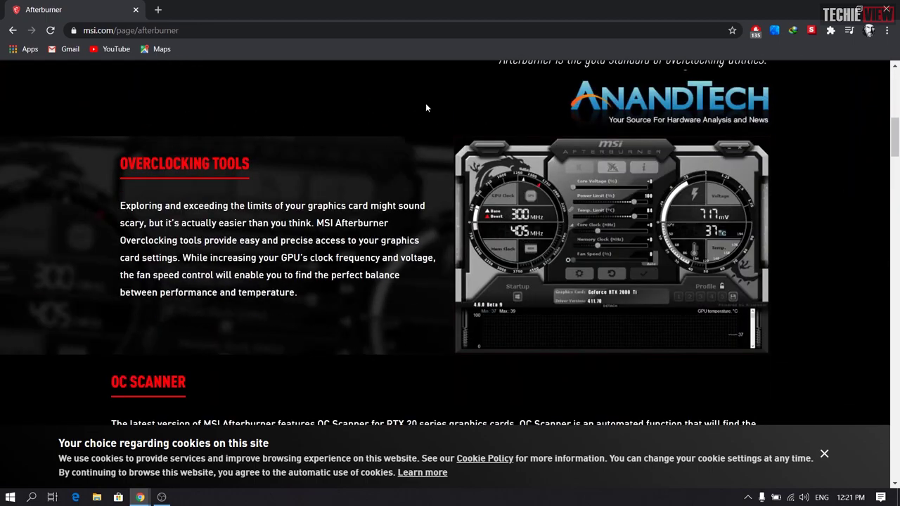
scroll(426, 107, "down", 10)
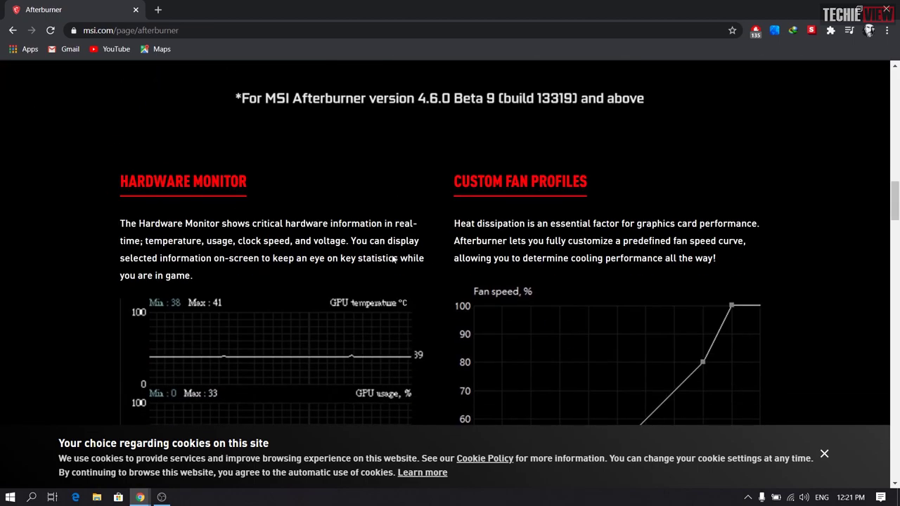
scroll(393, 260, "down", 2)
scroll(392, 254, "up", 6)
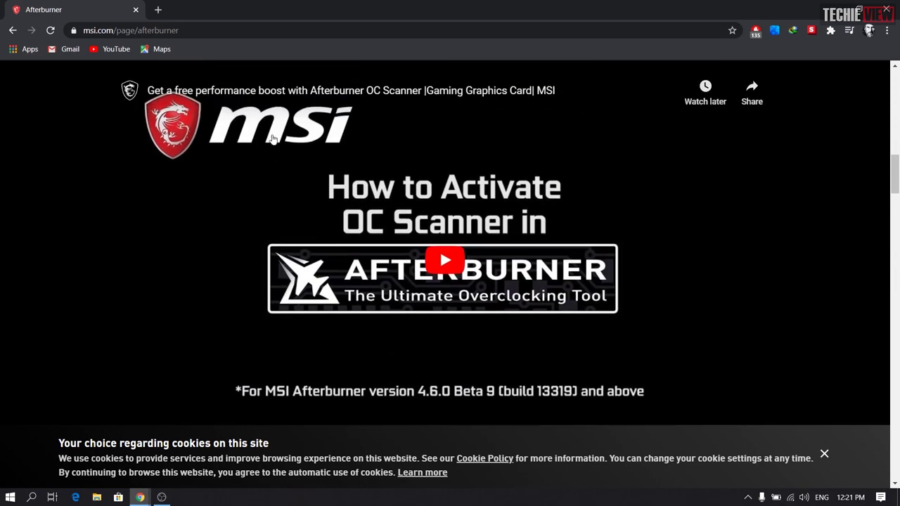
scroll(273, 138, "down", 7)
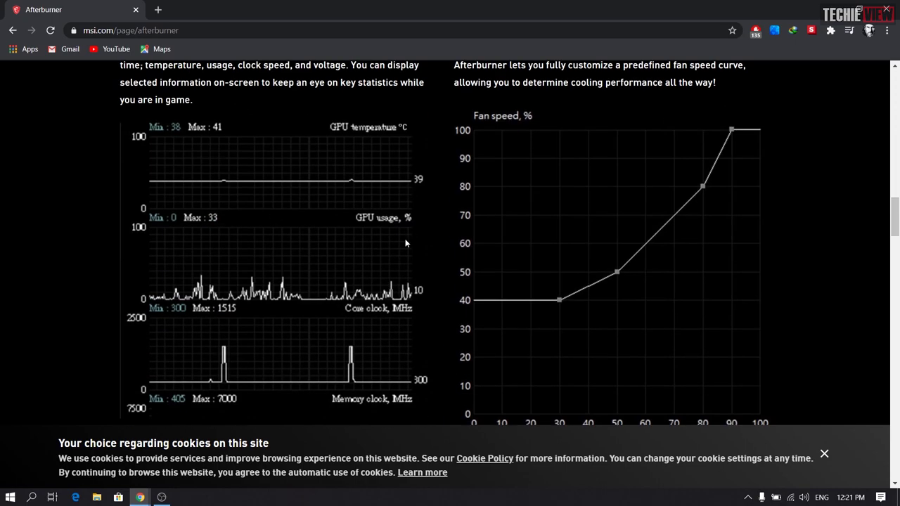
scroll(643, 190, "down", 6)
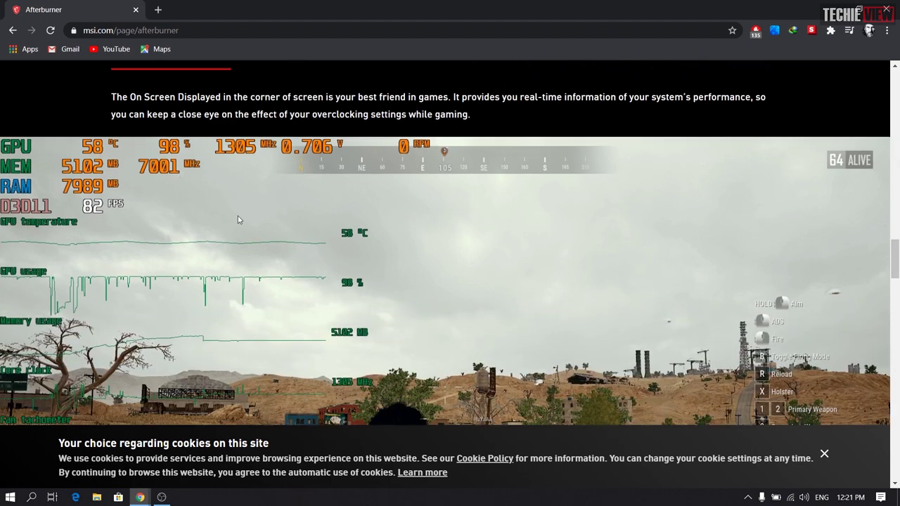
scroll(10, 165, "down", 2)
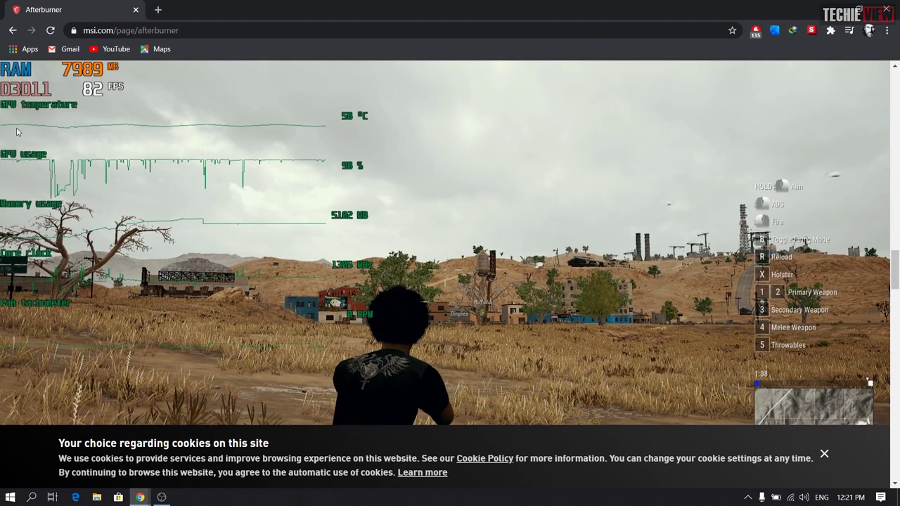
scroll(18, 131, "down", 9)
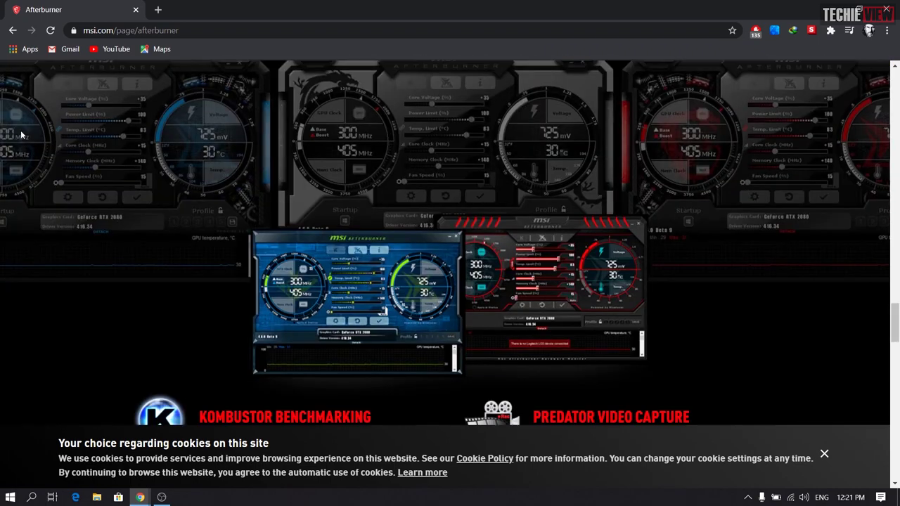
scroll(21, 134, "down", 2)
scroll(460, 236, "down", 14)
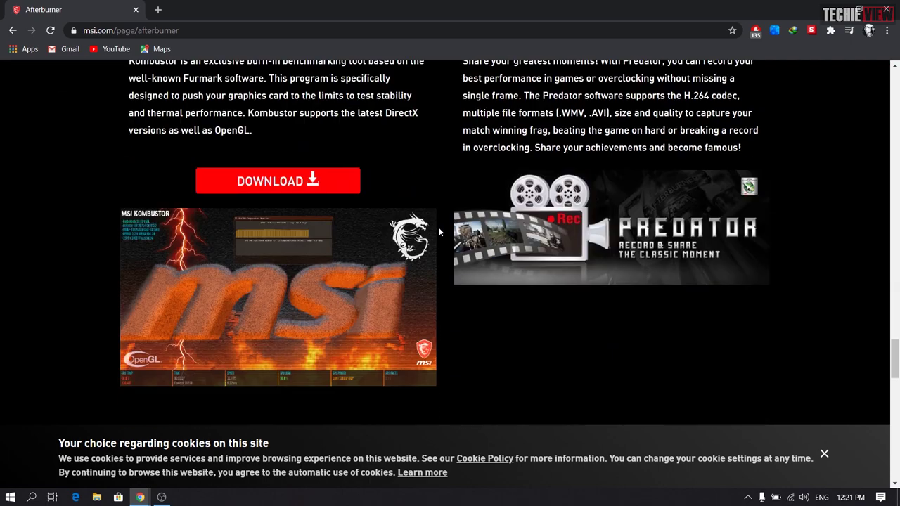
scroll(322, 248, "down", 3)
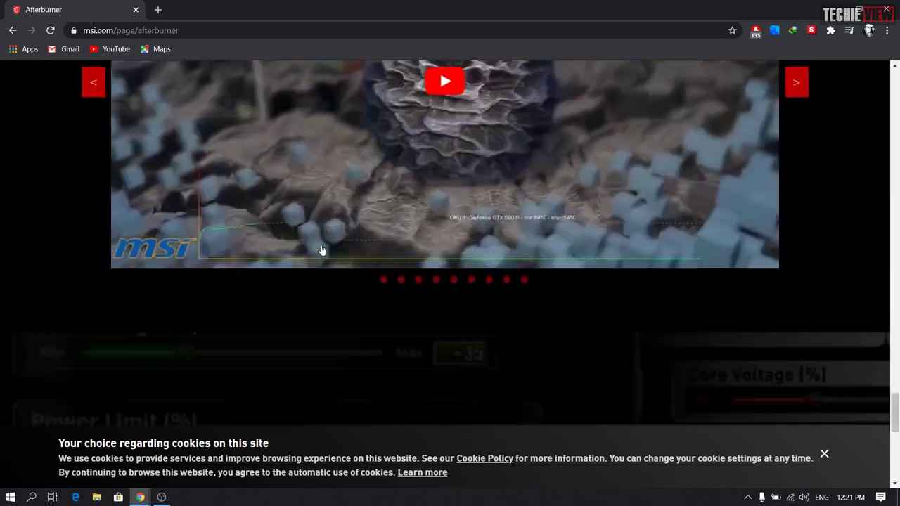
scroll(322, 248, "up", 5)
scroll(321, 251, "down", 2)
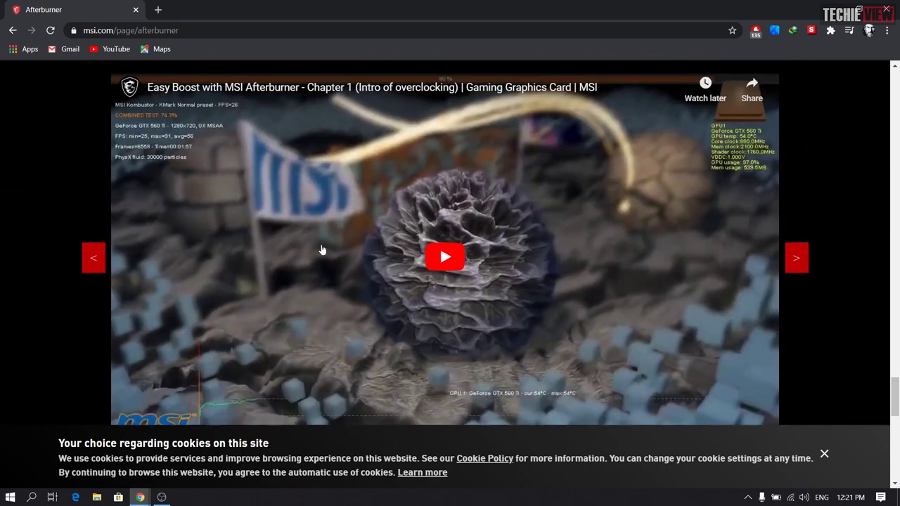
scroll(526, 298, "down", 9)
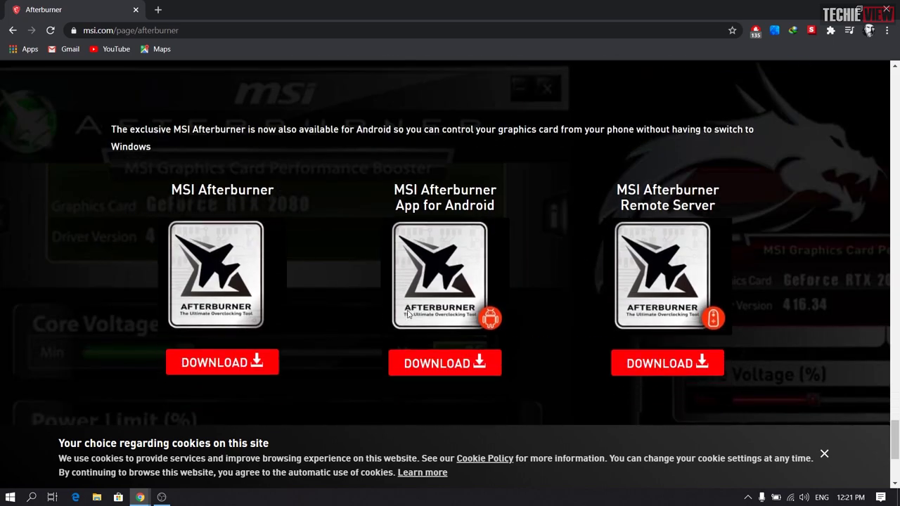
scroll(407, 310, "up", 2)
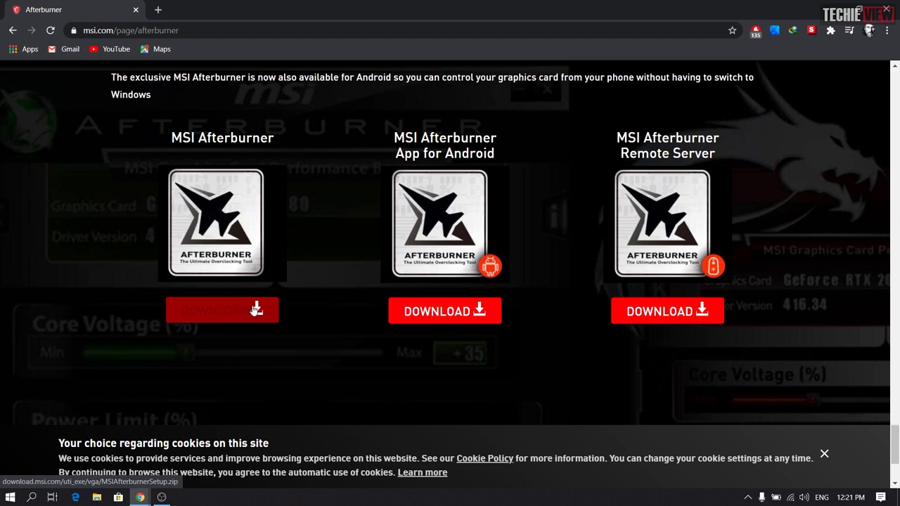
Step: In File Explorer, open MSIAfterburnerSetup.zip from the Compressed folder in Downloads and launch MSIAfterburnerSetup462.exe from its 4.6.2 folder
left_click(96, 497)
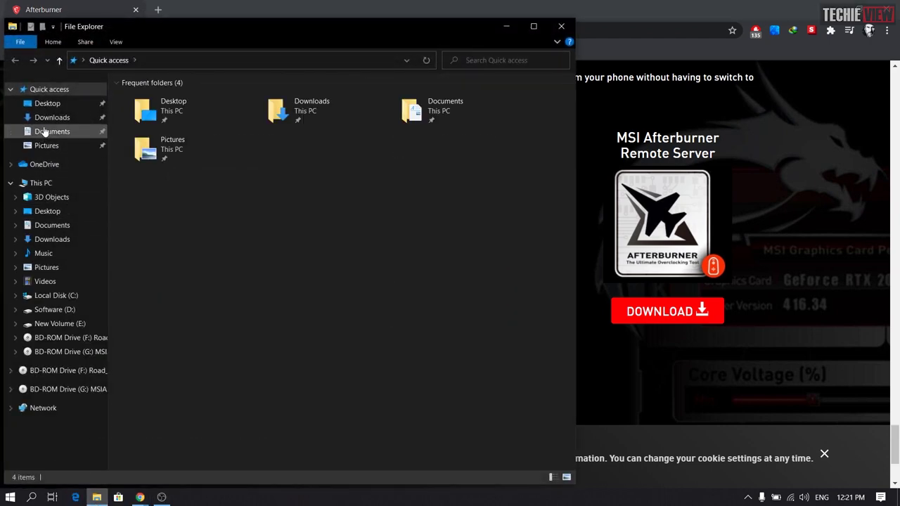
left_click(48, 119)
double_click(156, 125)
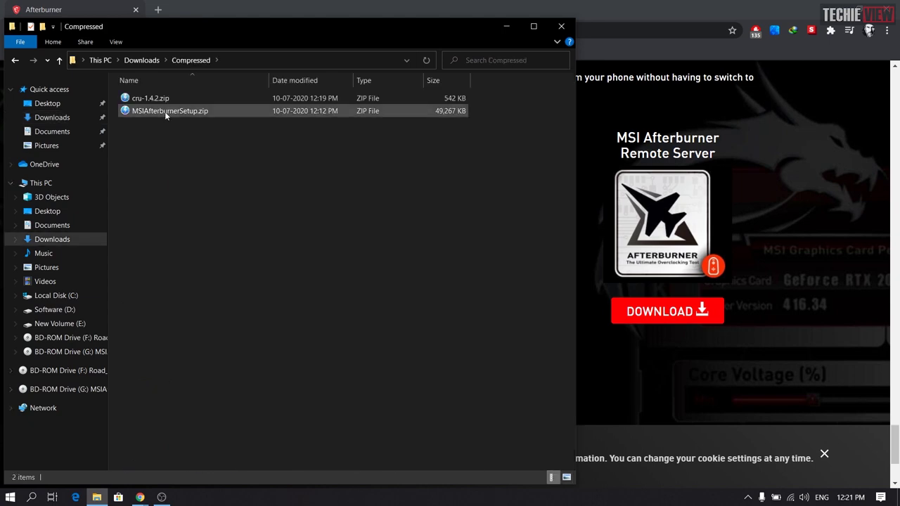
left_click(167, 112)
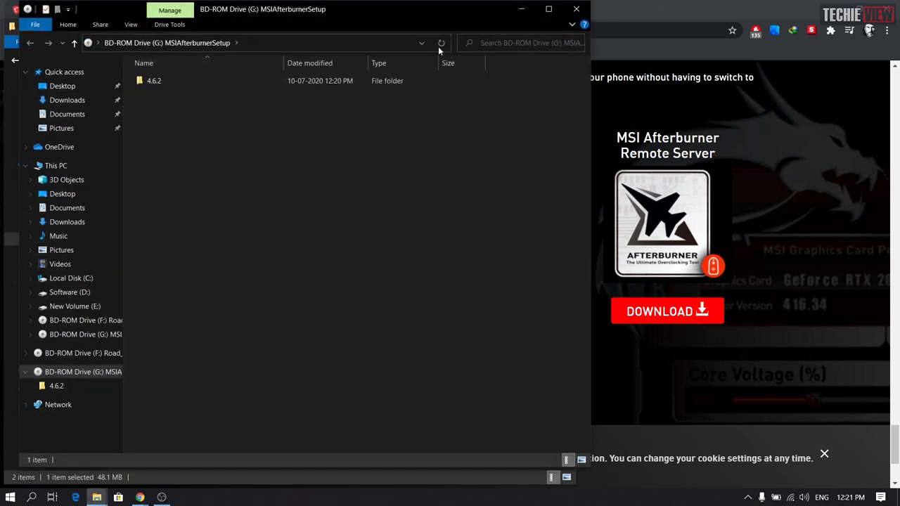
double_click(353, 83)
double_click(351, 83)
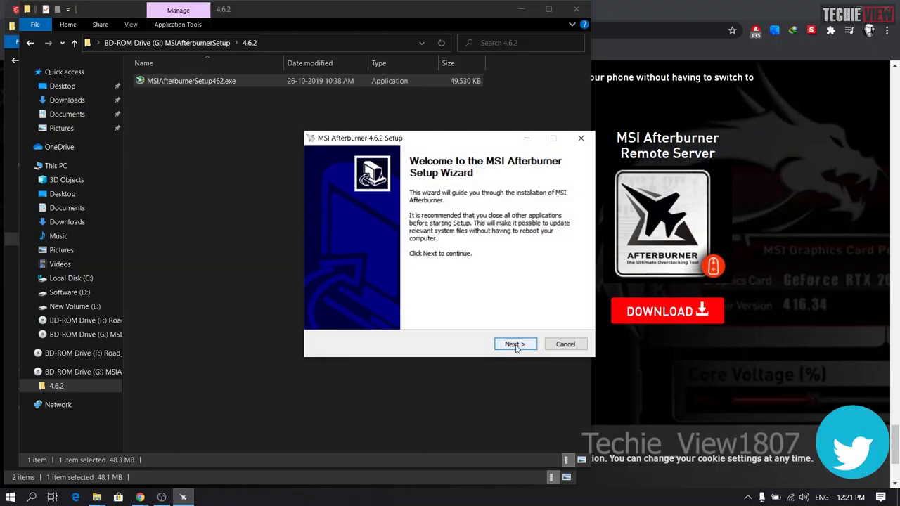
Step: Accept the license agreement, keep RivaTuner Statistics Server selected and the MSI Afterburner Start Menu folder, and start the installation
left_click(513, 344)
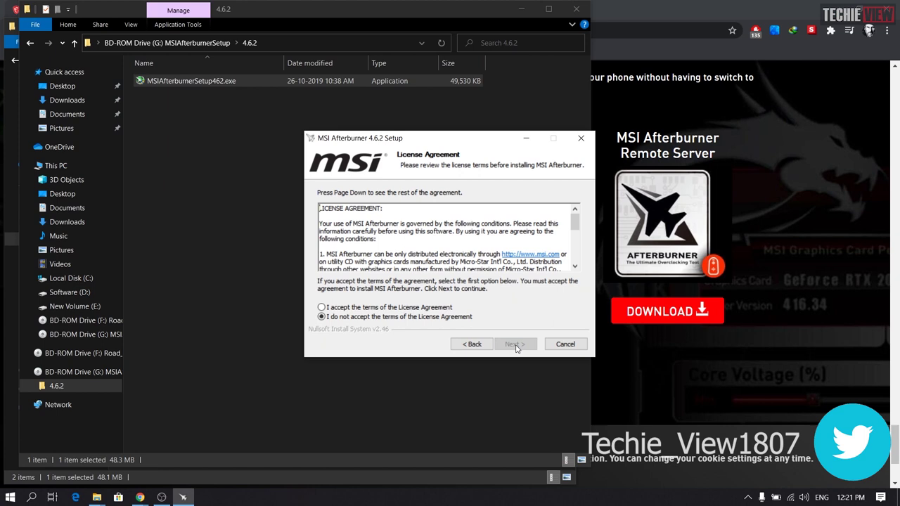
left_click(434, 306)
left_click(512, 345)
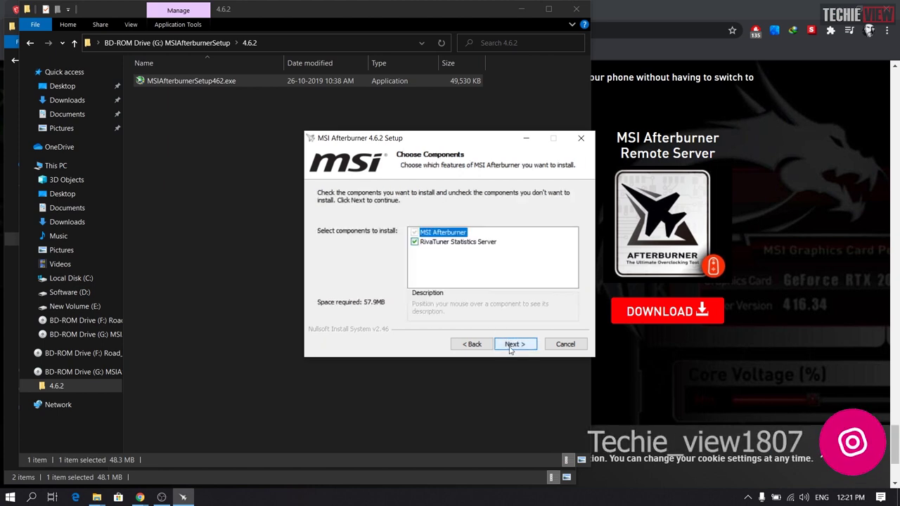
left_click(512, 346)
left_click(512, 346)
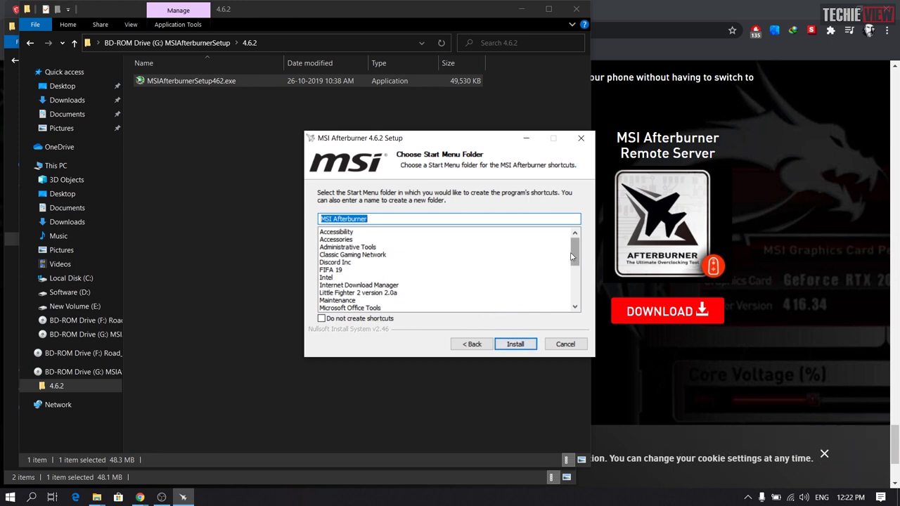
scroll(571, 257, "down", 5)
left_click(521, 344)
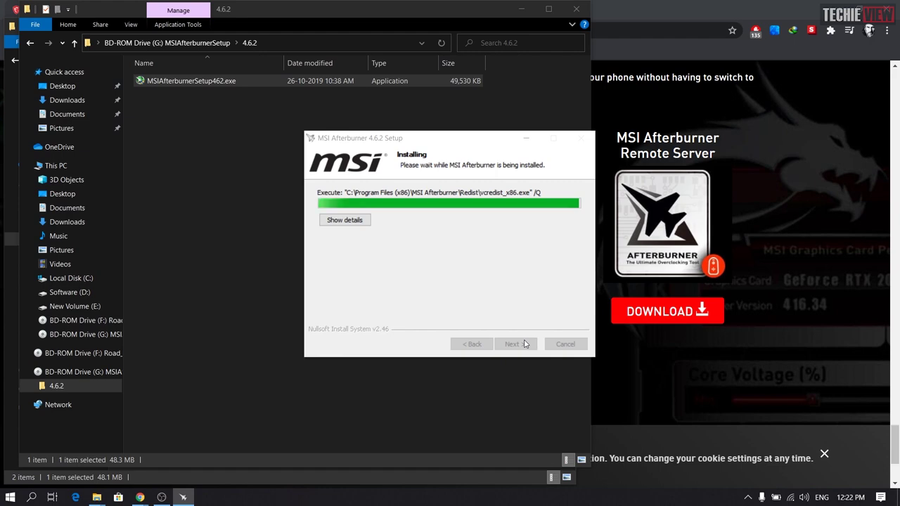
Step: Minimize the File Explorer and browser windows behind the installer, and confirm English as the language for the RTSSSetup.exe installer
left_click(514, 16)
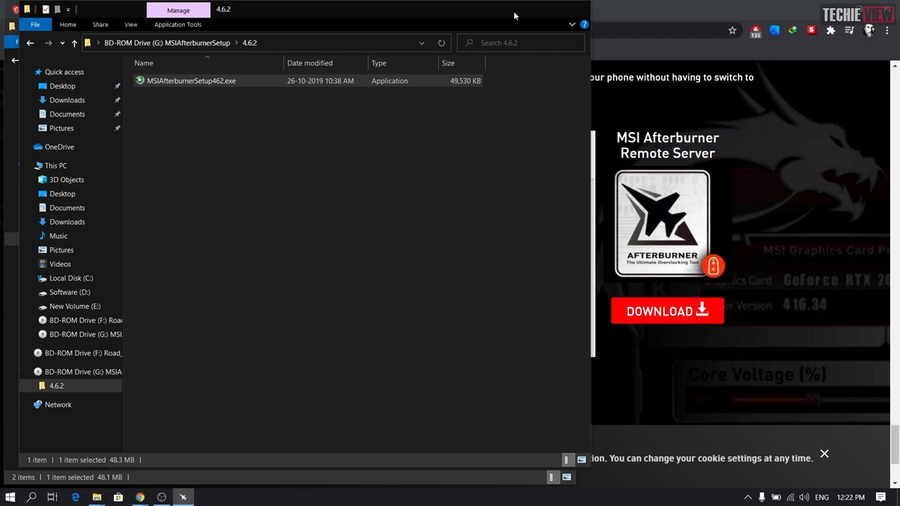
left_click(532, 10)
left_click(529, 10)
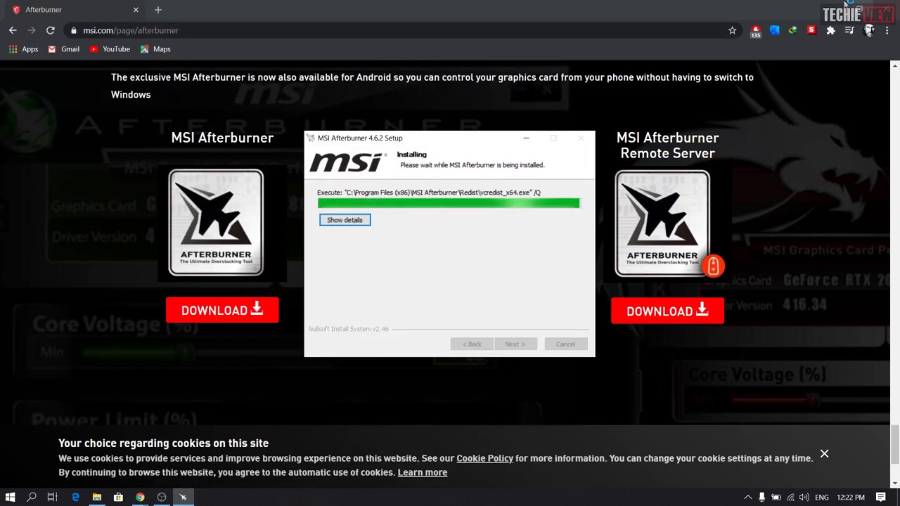
left_click(844, 5)
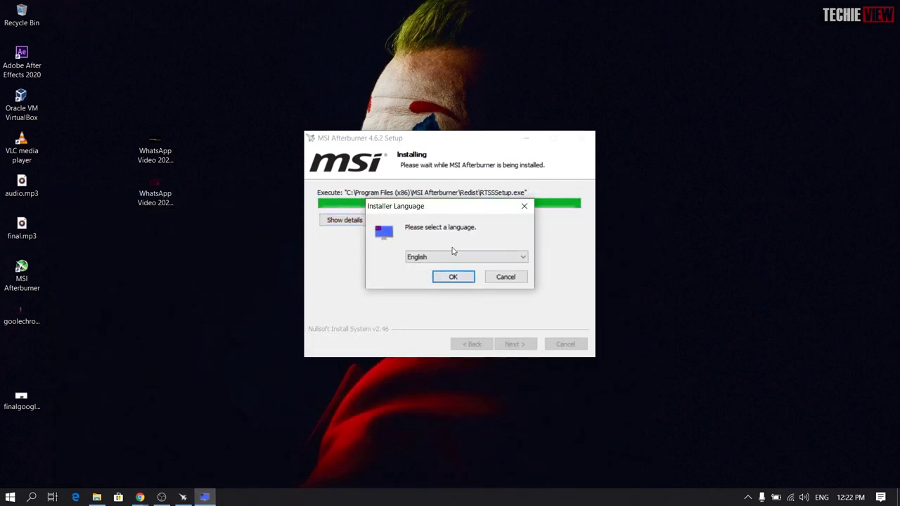
left_click(454, 277)
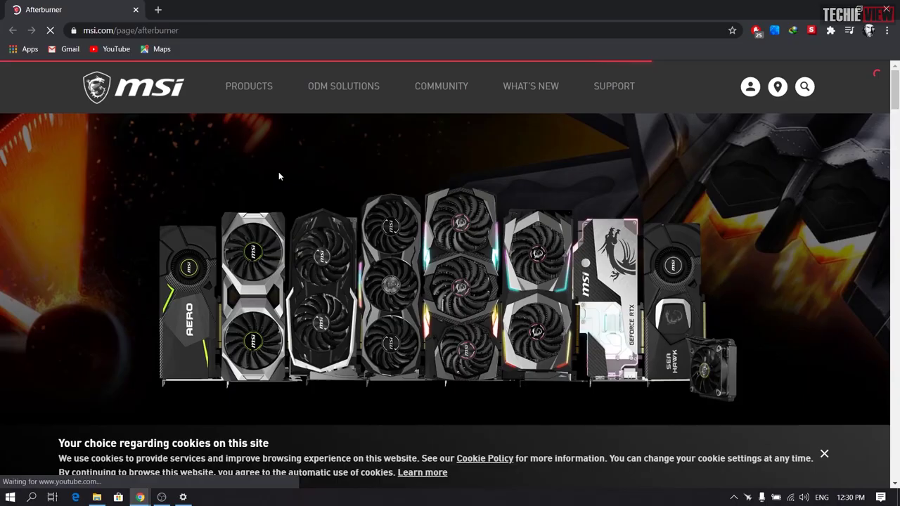
Step: From the Kombustor Benchmarking section of the MSI Afterburner page, go to the MSI Kombustor site and open its downloads page
scroll(279, 172, "down", 3)
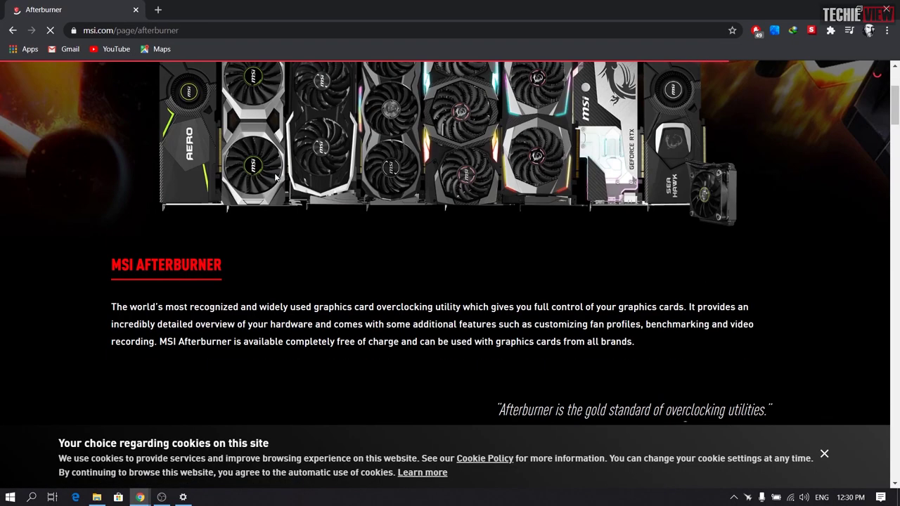
scroll(275, 177, "up", 3)
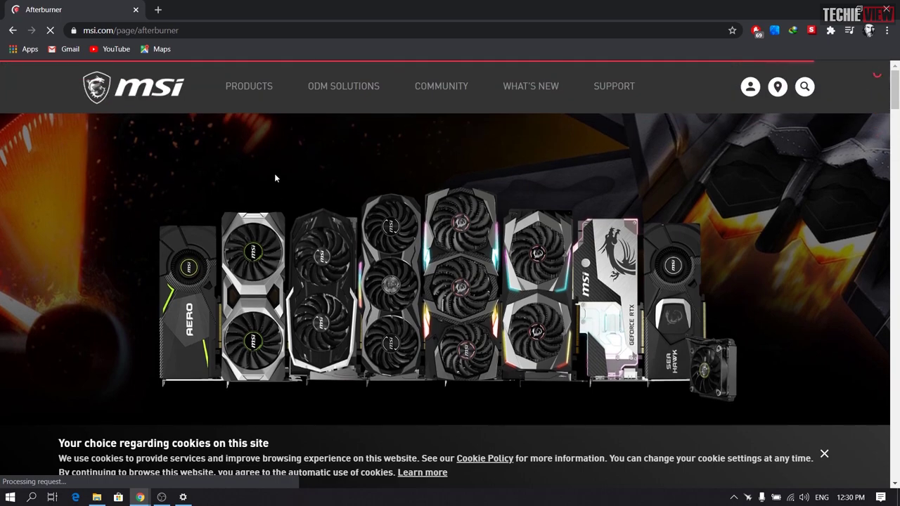
scroll(275, 179, "down", 15)
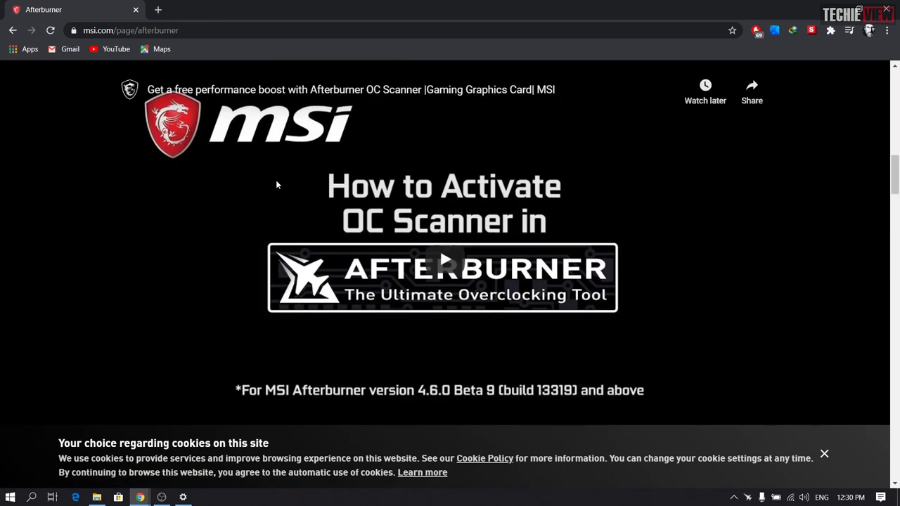
scroll(276, 180, "down", 3)
scroll(275, 182, "up", 2)
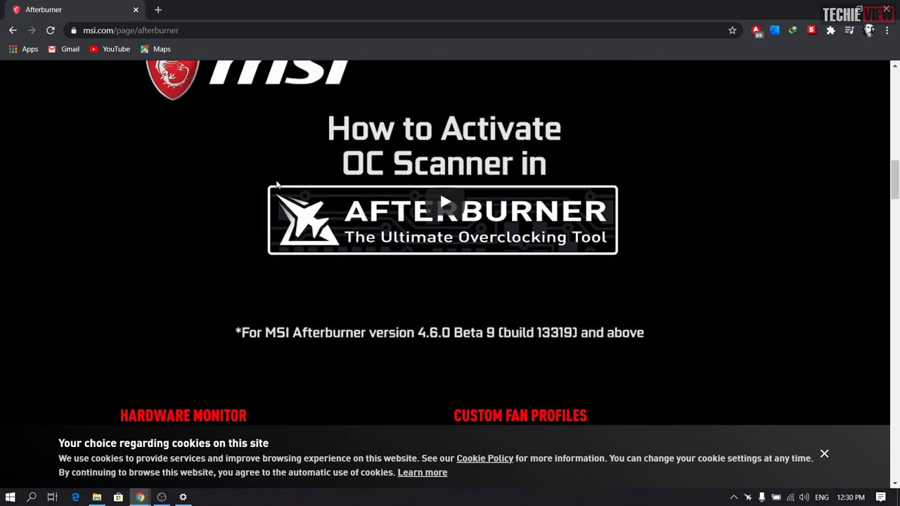
scroll(276, 184, "down", 15)
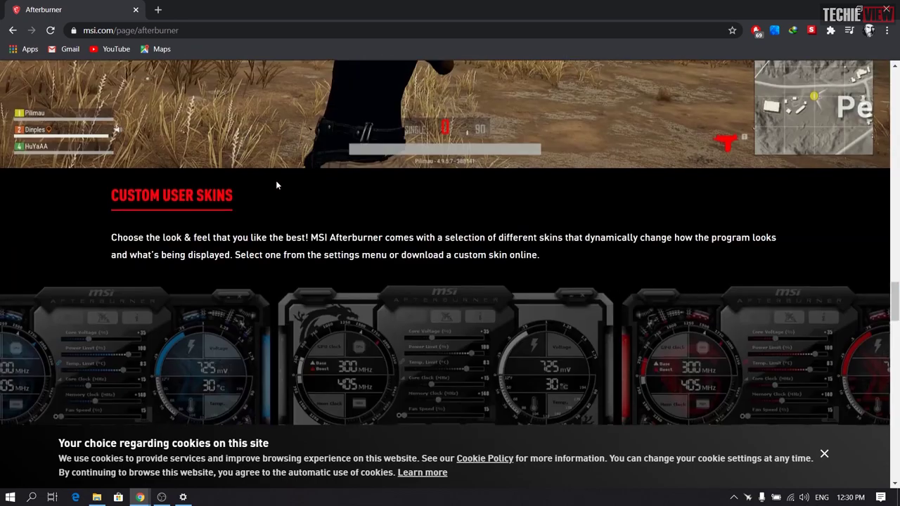
scroll(276, 180, "down", 7)
scroll(275, 180, "down", 1)
scroll(276, 180, "up", 1)
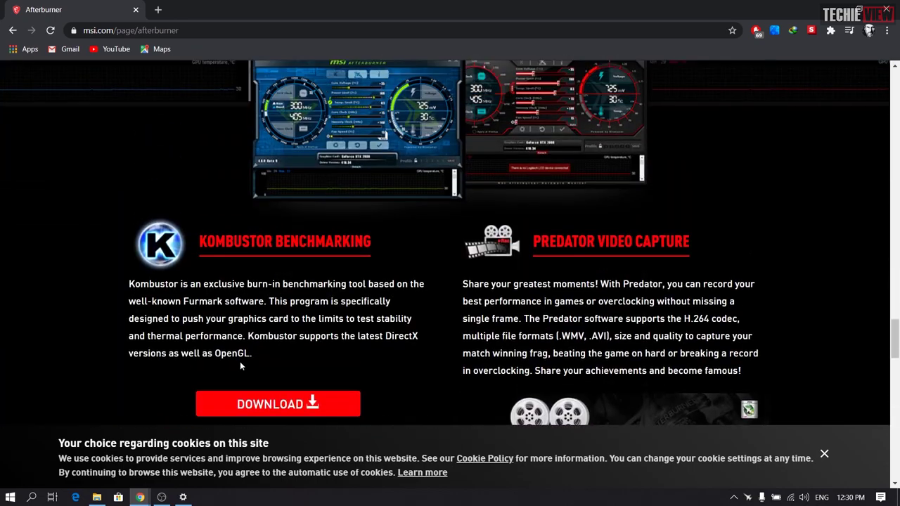
left_click(267, 405)
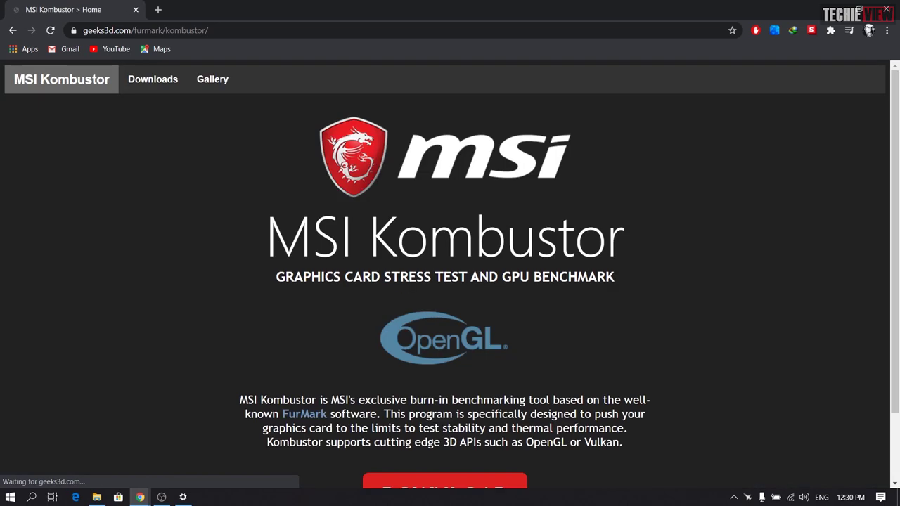
scroll(415, 415, "down", 2)
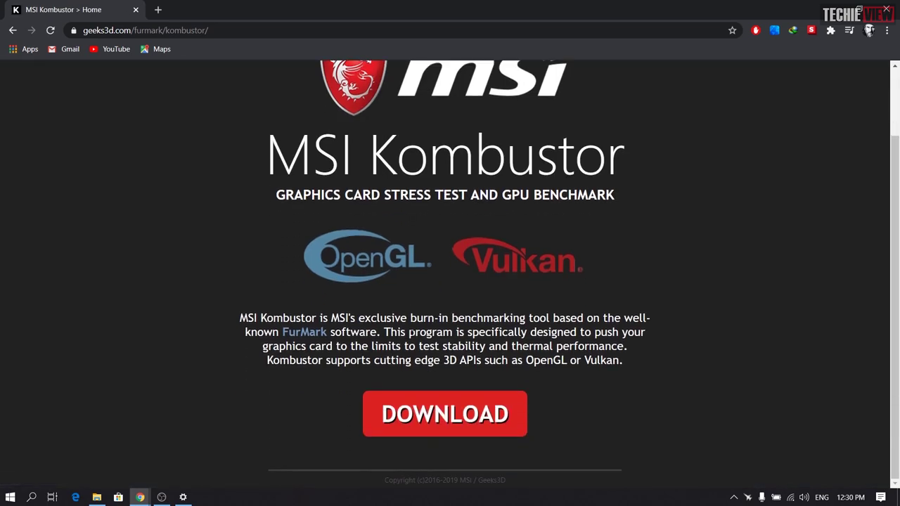
left_click(417, 418)
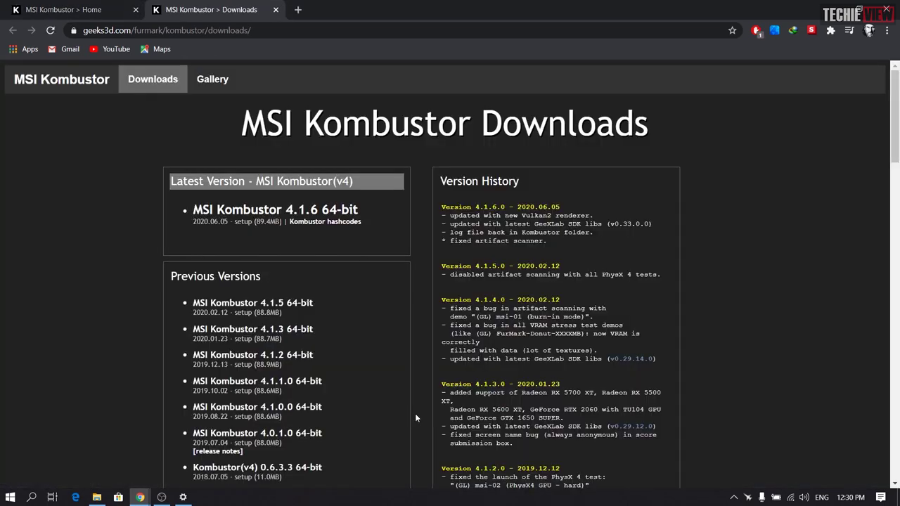
Step: Download the MSI Kombustor 4.1.6 64-bit setup from the Geeks3D server and launch the downloaded installer
left_click(278, 210)
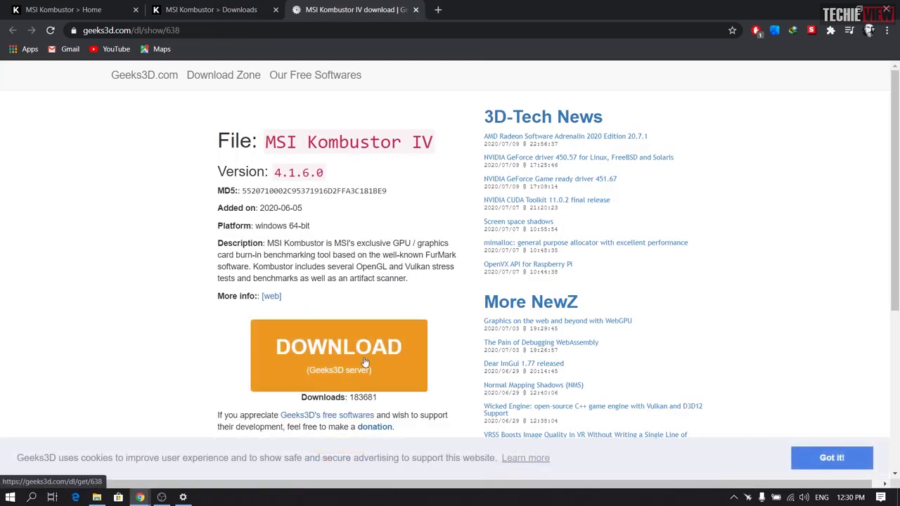
left_click(365, 361)
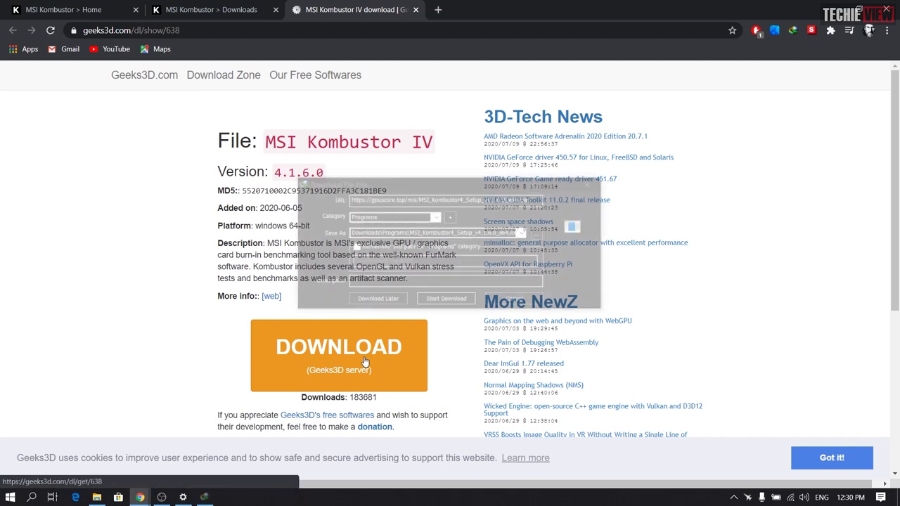
left_click(456, 300)
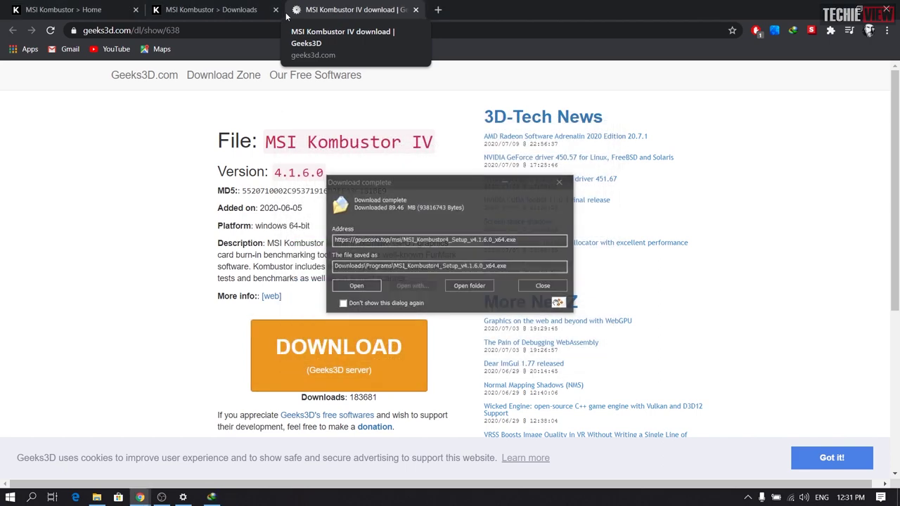
left_click(356, 286)
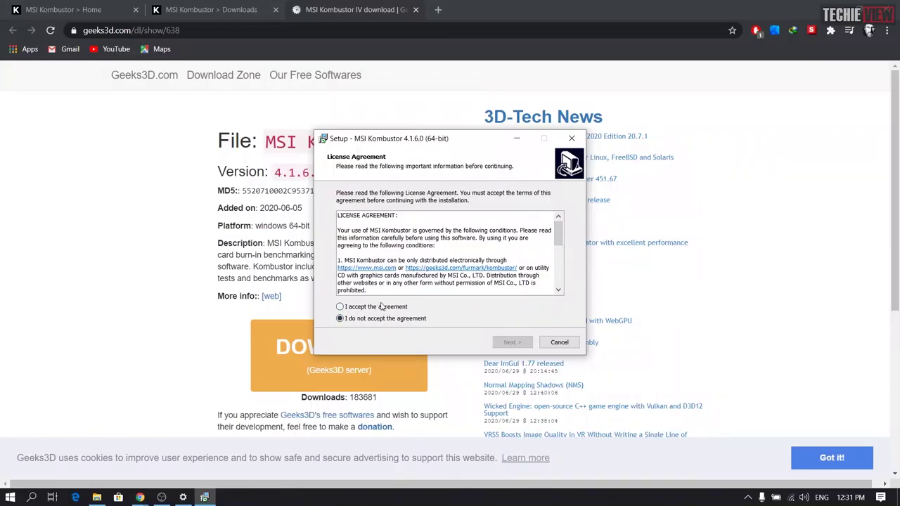
Step: Accept the Kombustor license agreement, keep the default folders, desktop shortcut and Quick Launch icon, and start the installation
left_click(382, 308)
left_click(501, 344)
left_click(501, 343)
left_click(500, 343)
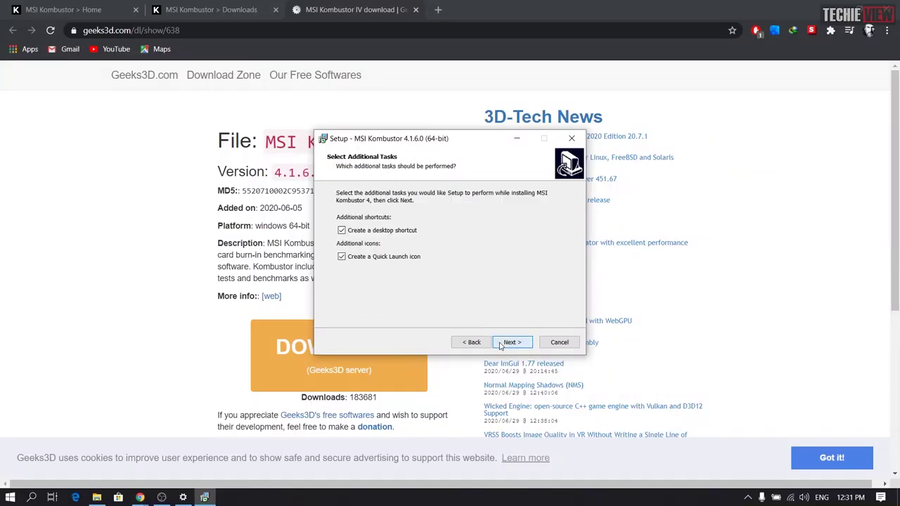
left_click(501, 343)
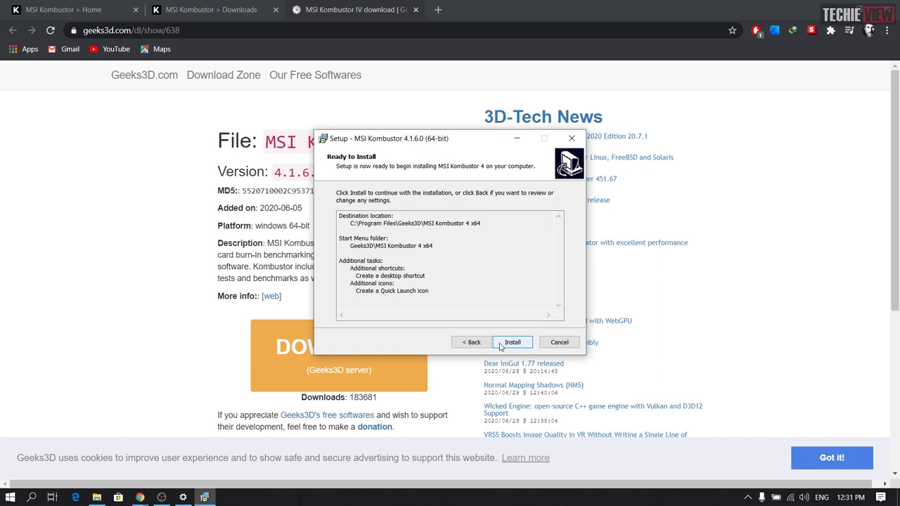
left_click(500, 346)
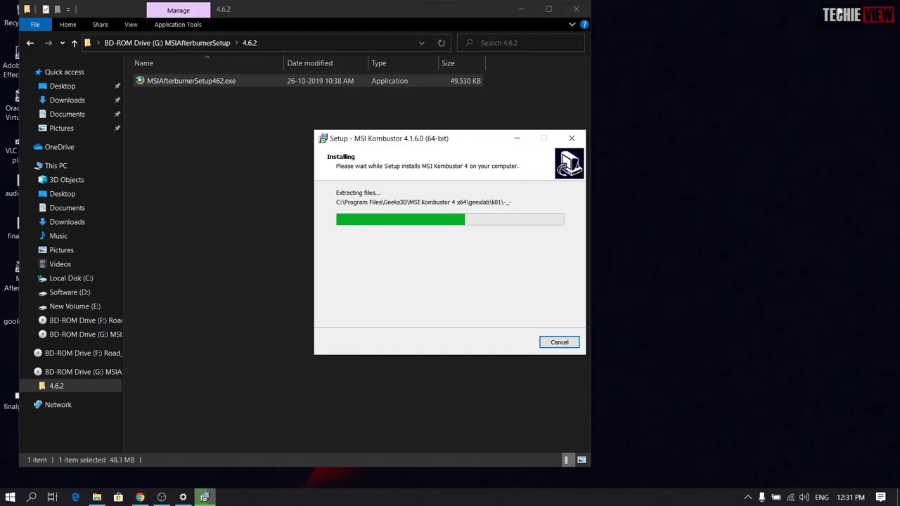
Step: Close the browser, finish the MSI Kombustor setup wizard, and close the File Explorer window
left_click(884, 9)
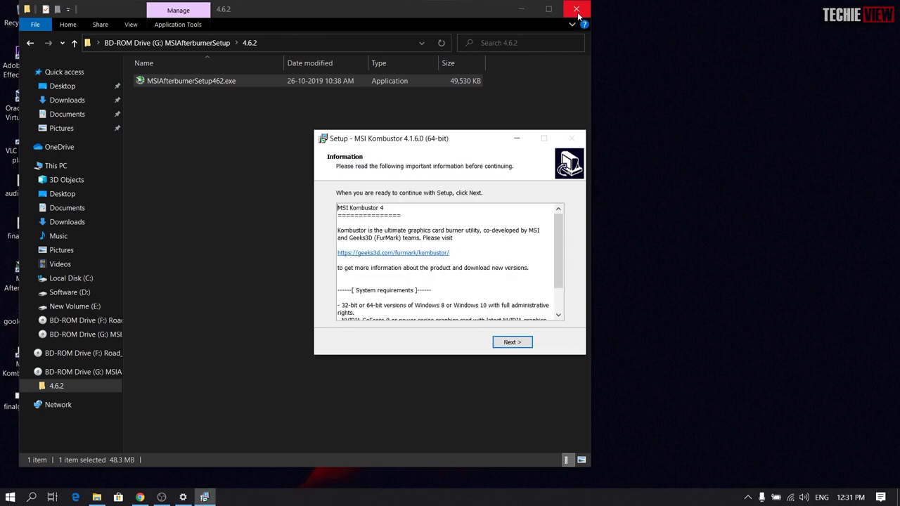
scroll(556, 267, "down", 2)
left_click(524, 342)
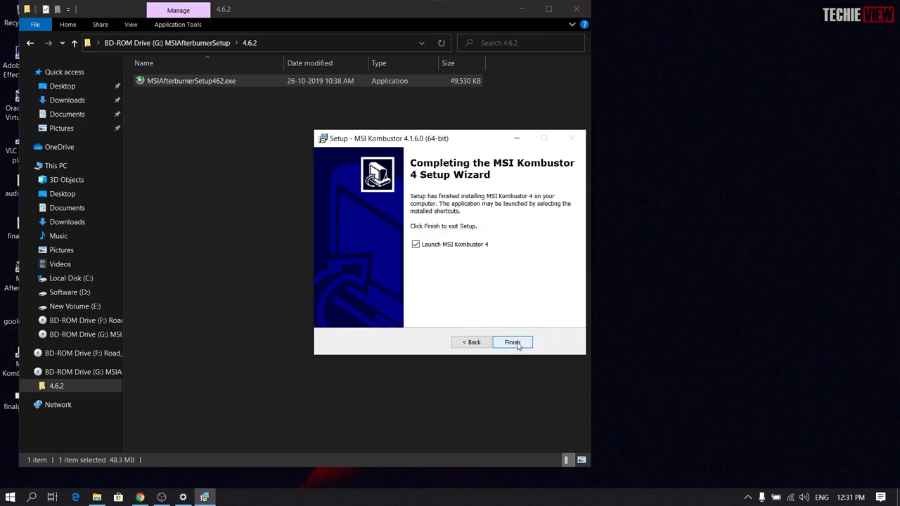
left_click(505, 344)
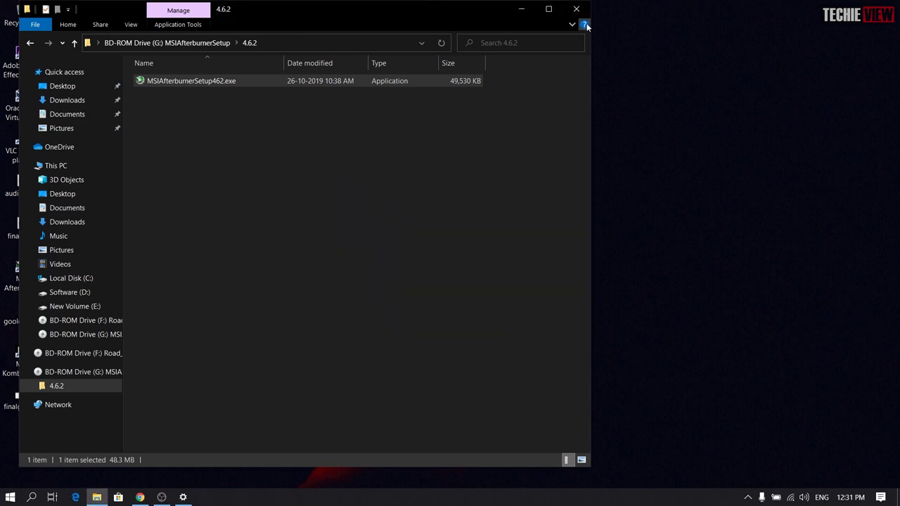
left_click(580, 9)
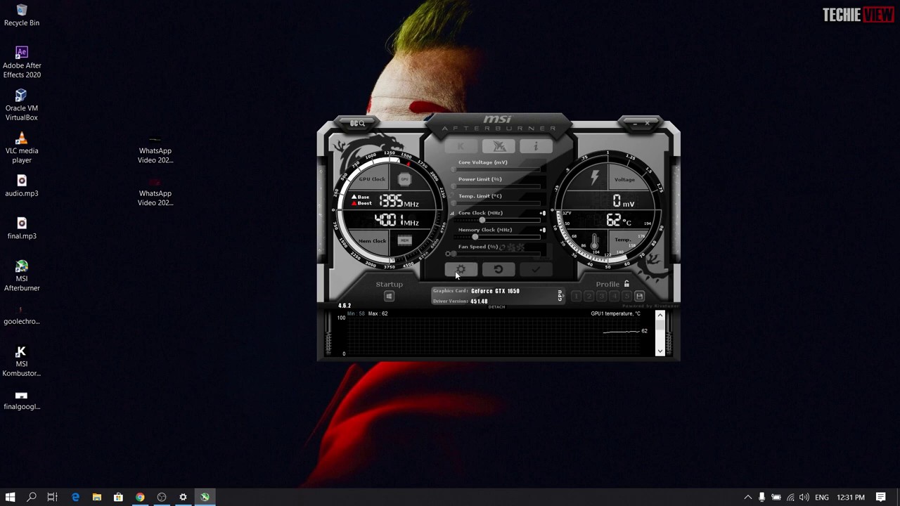
Step: In the MSI Afterburner properties, enable Unlock voltage control, Unlock voltage monitoring and Force constant voltage, apply them and restart the program
left_click(457, 270)
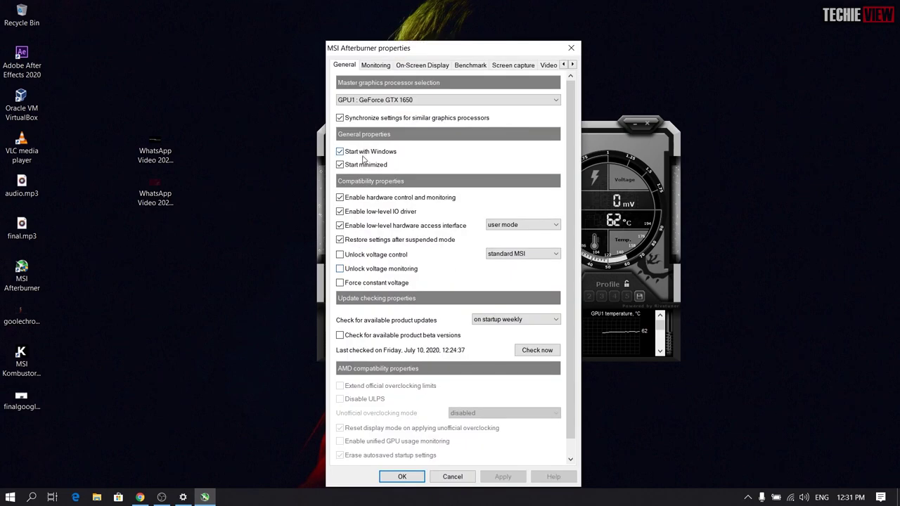
mouse_move(360, 167)
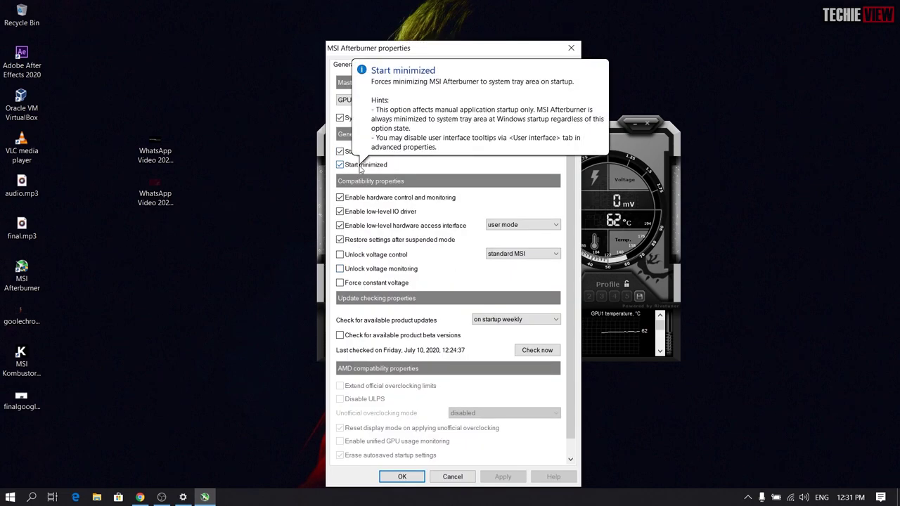
left_click(384, 255)
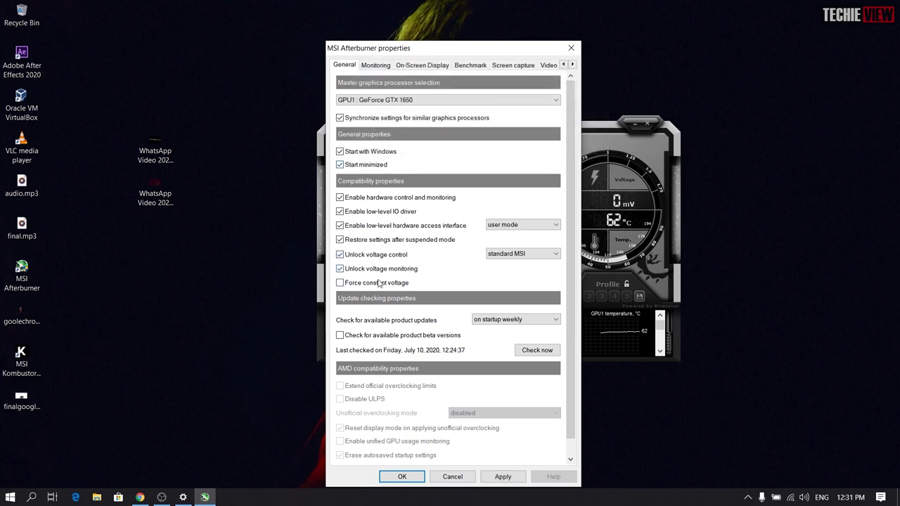
left_click(504, 478)
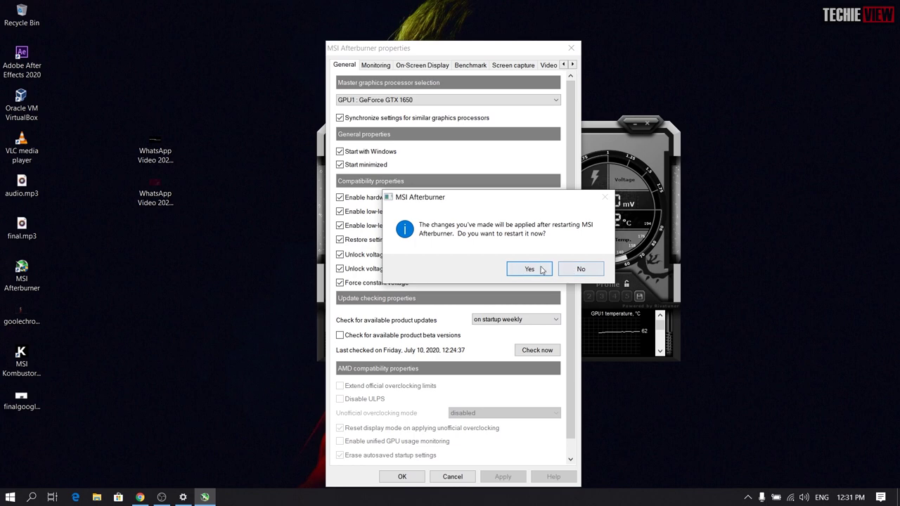
left_click(530, 270)
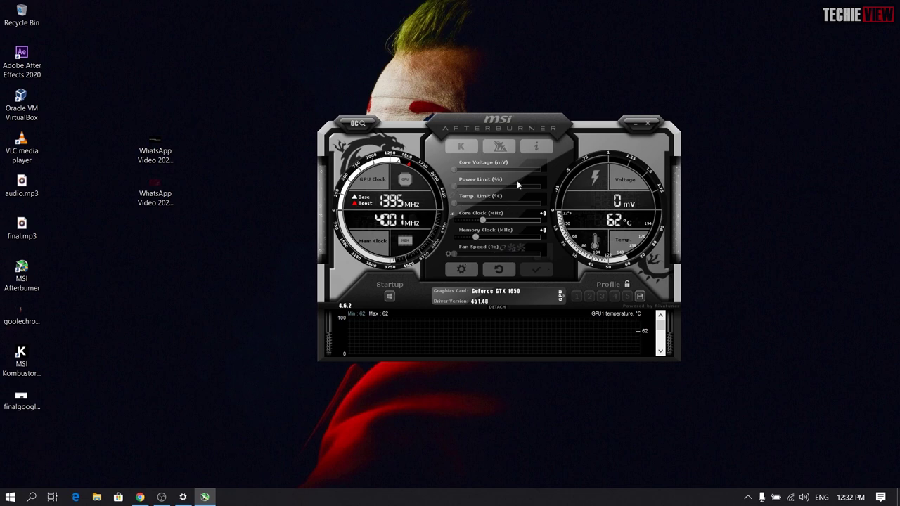
Step: Open MSI Kombustor from Afterburner, set the resolution to 1600x900, enable the GPU monitor graph, and run the 1080 preset benchmark
left_click(460, 147)
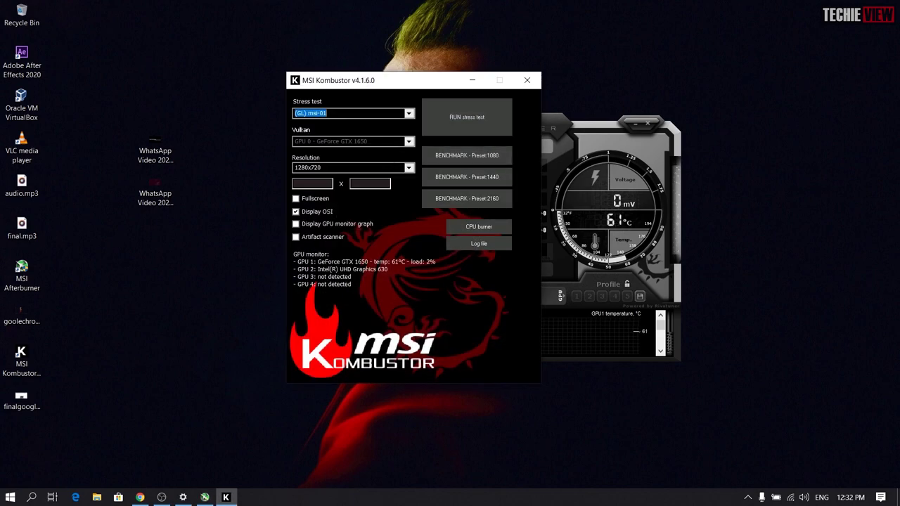
left_click(409, 169)
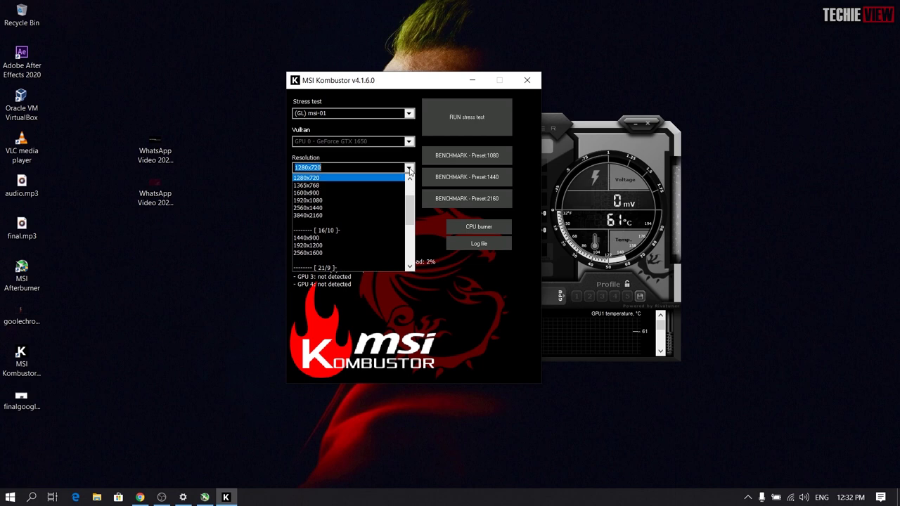
left_click(389, 195)
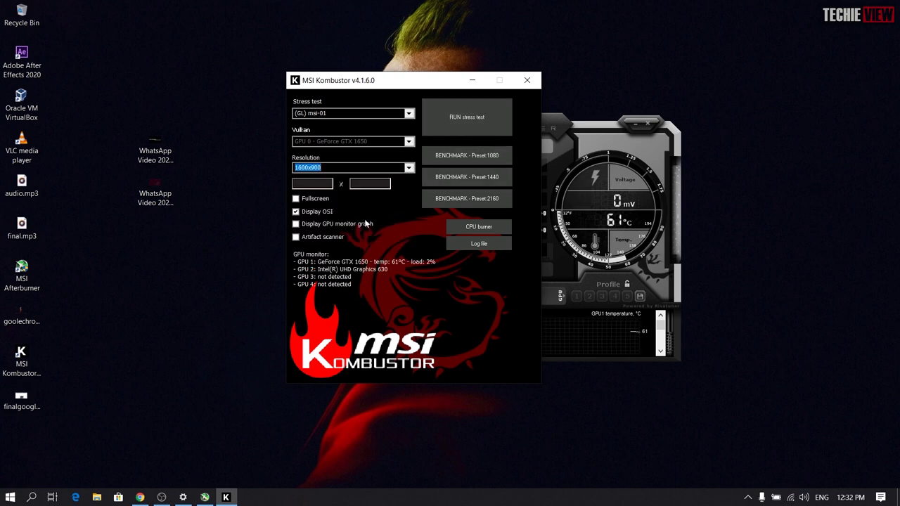
left_click(299, 224)
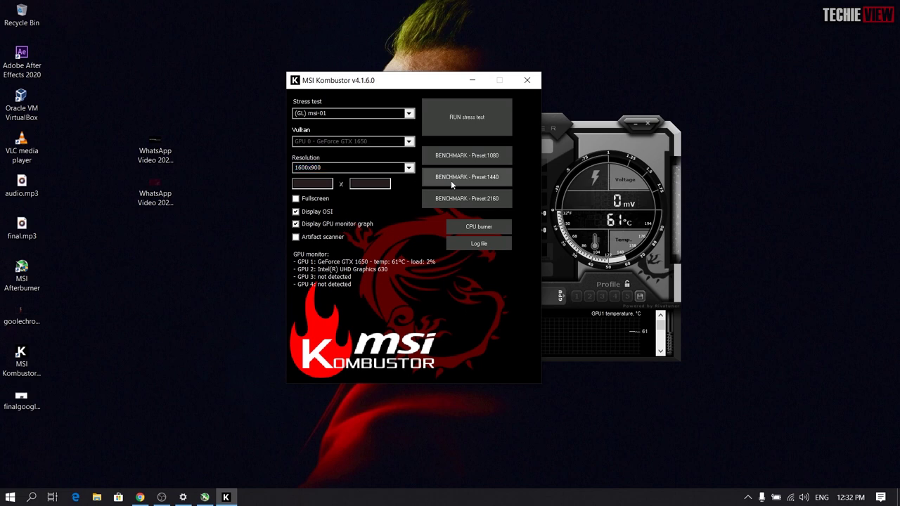
left_click(483, 157)
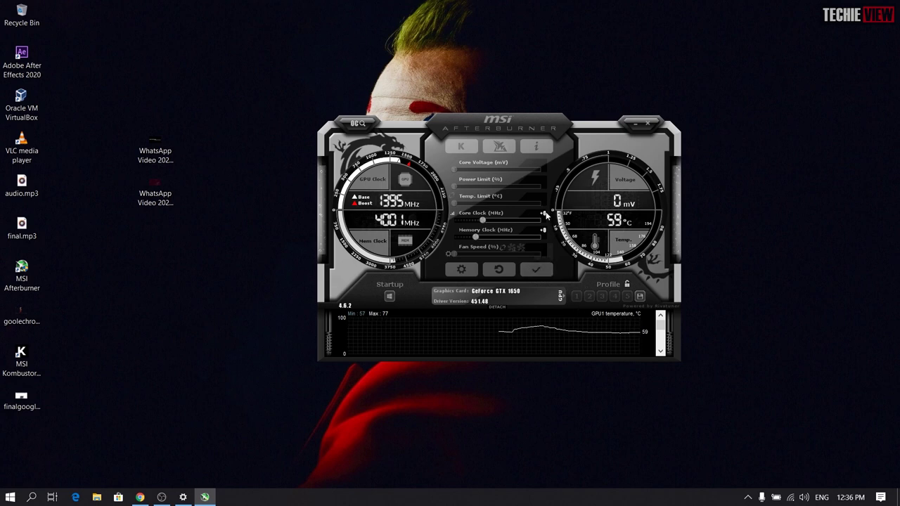
Step: Apply a core clock offset of +80 MHz in MSI Afterburner and run Kombustor's 1080 preset benchmark
type("80")
key("Return")
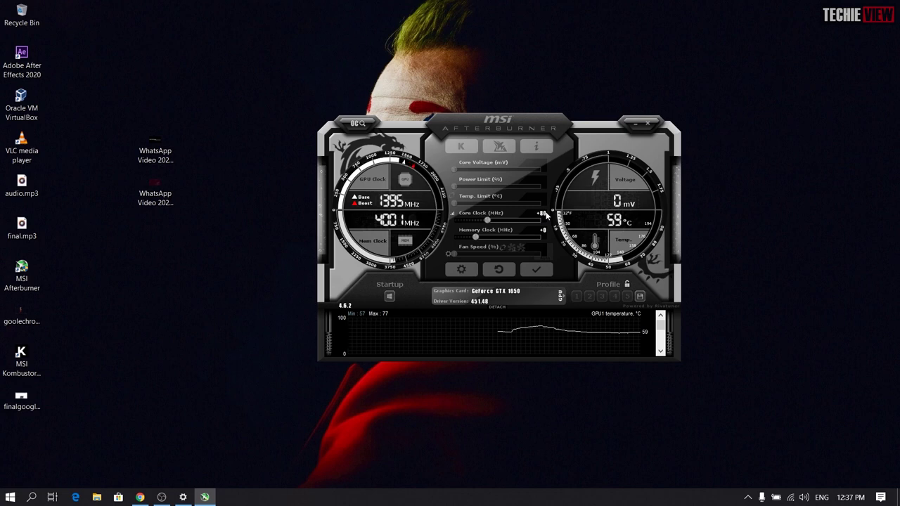
left_click(543, 272)
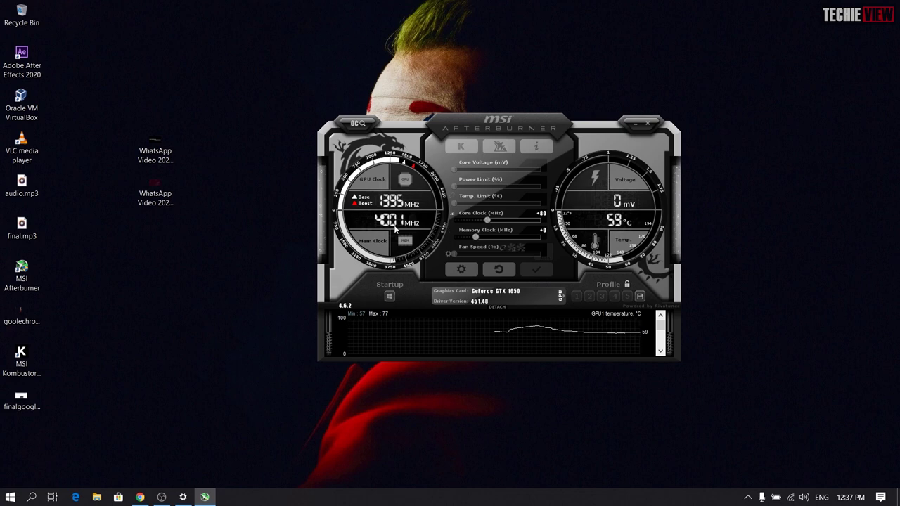
left_click(472, 147)
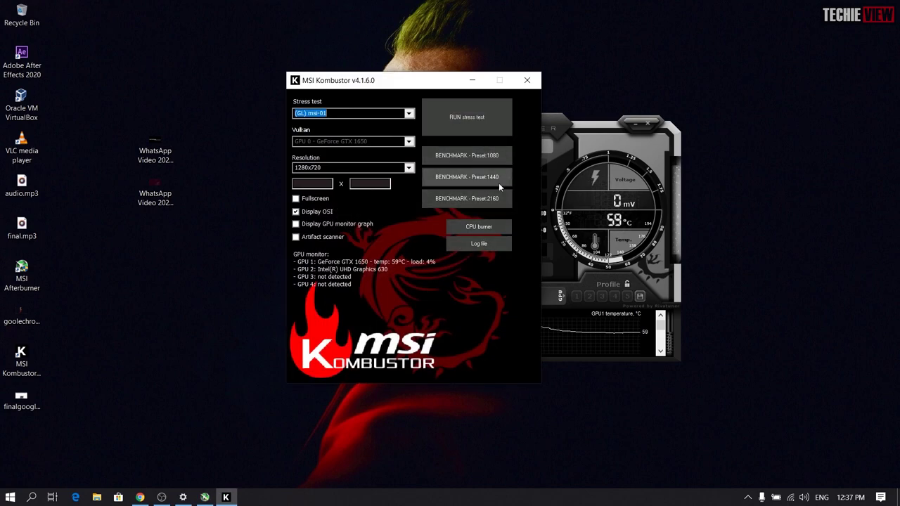
left_click(484, 156)
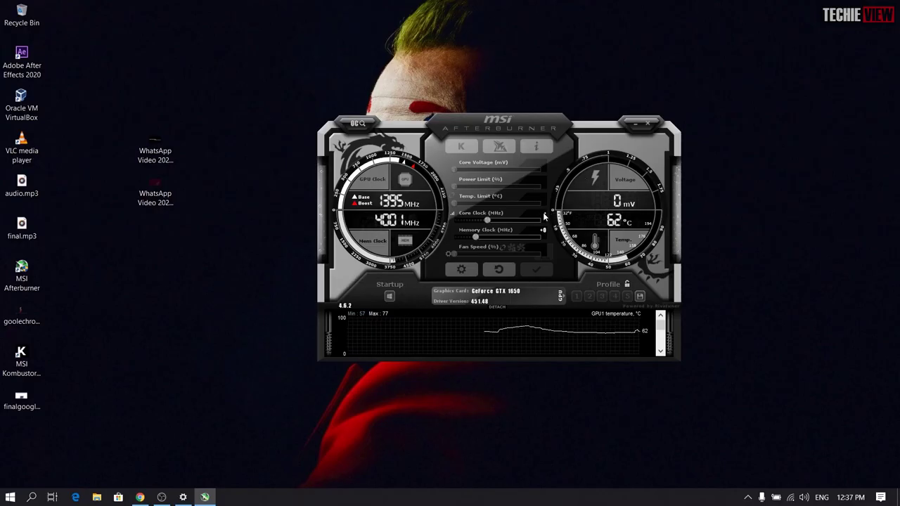
Step: Reset the core clock offset to 0 MHz and apply the change
mouse_move(544, 218)
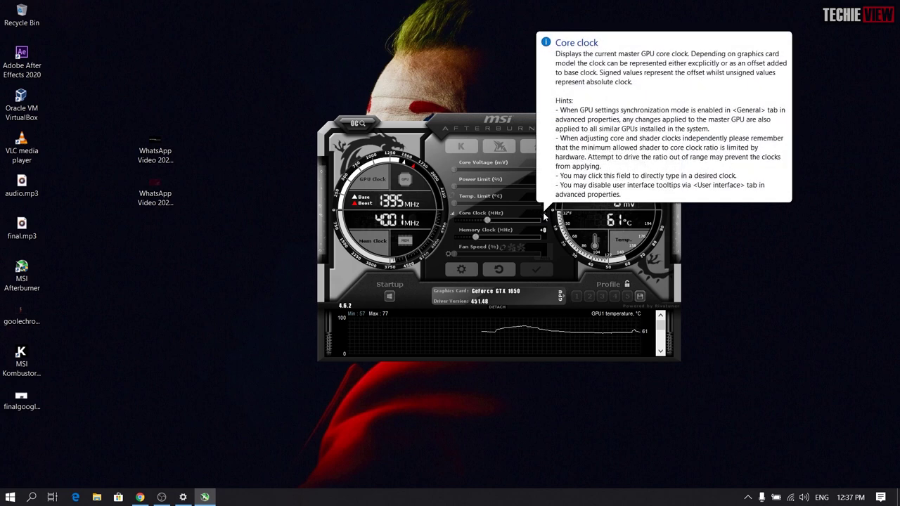
scroll(544, 217, "down", 1)
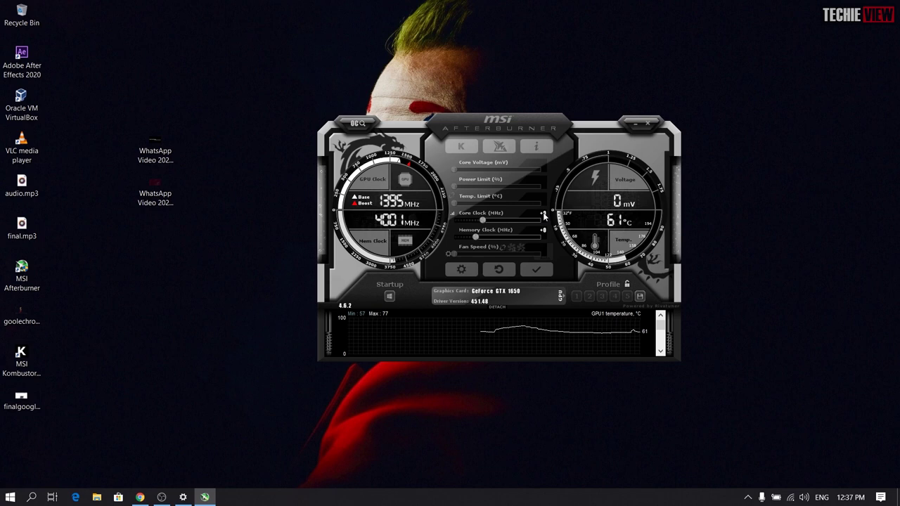
left_click(536, 270)
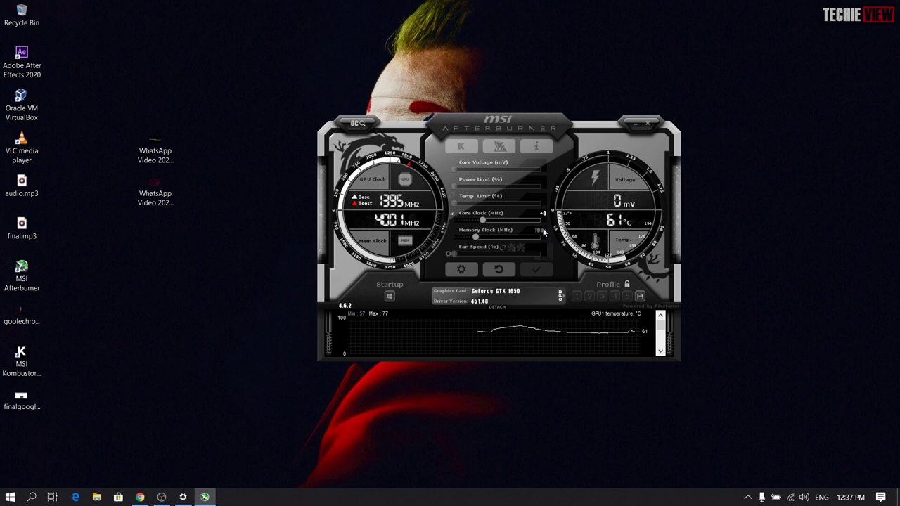
Step: Set the memory clock offset to +200 MHz and apply it
mouse_move(543, 233)
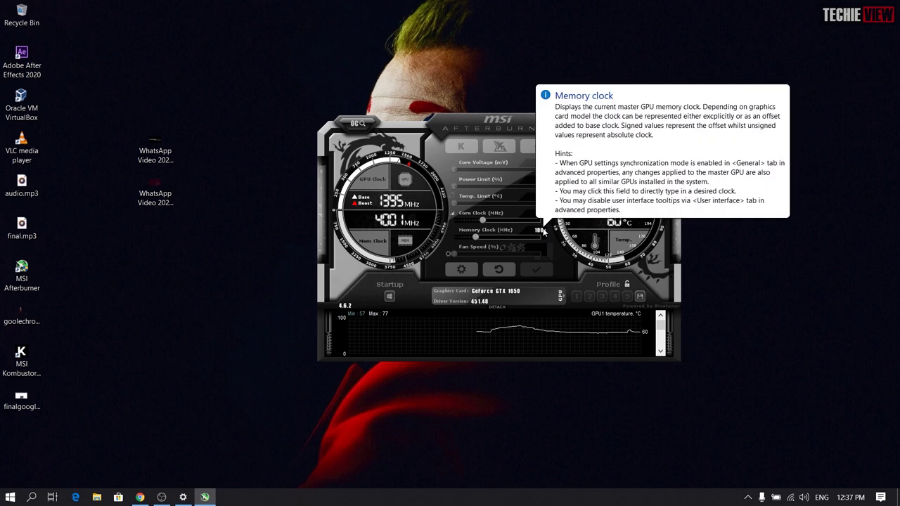
left_click(544, 232)
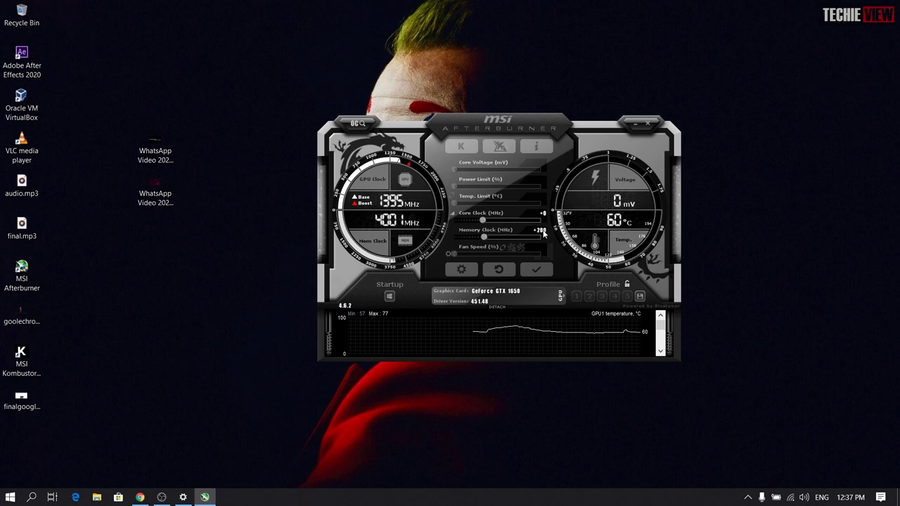
mouse_move(544, 234)
left_click(547, 274)
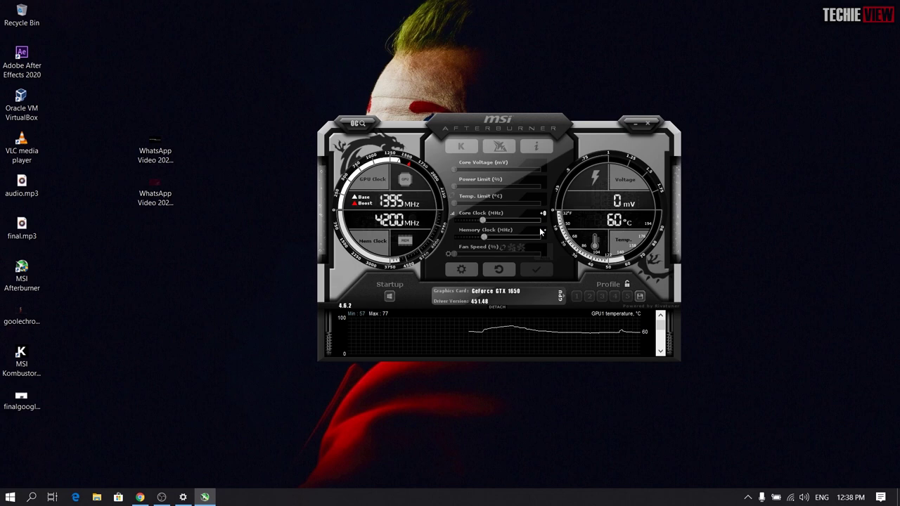
Step: Reset the memory clock offset to 0 MHz and apply the change
key("Left")
key("Left")
key("Left")
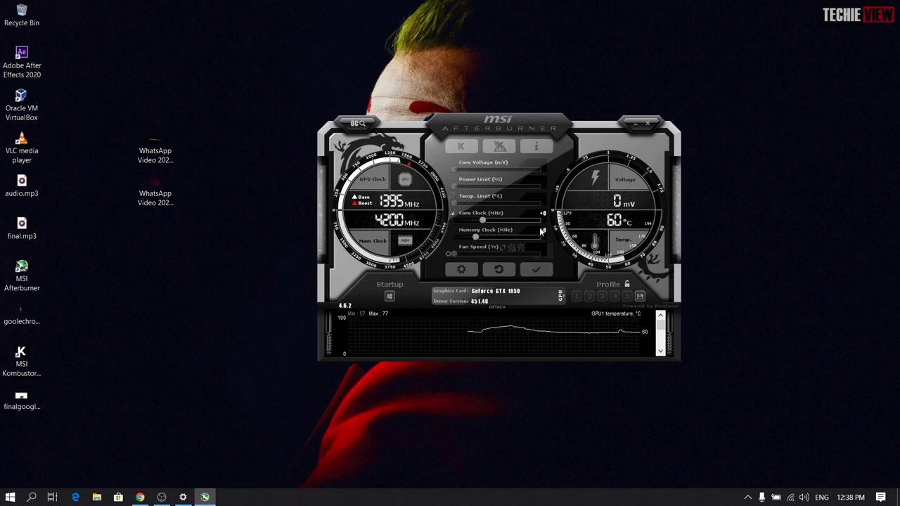
left_click(536, 270)
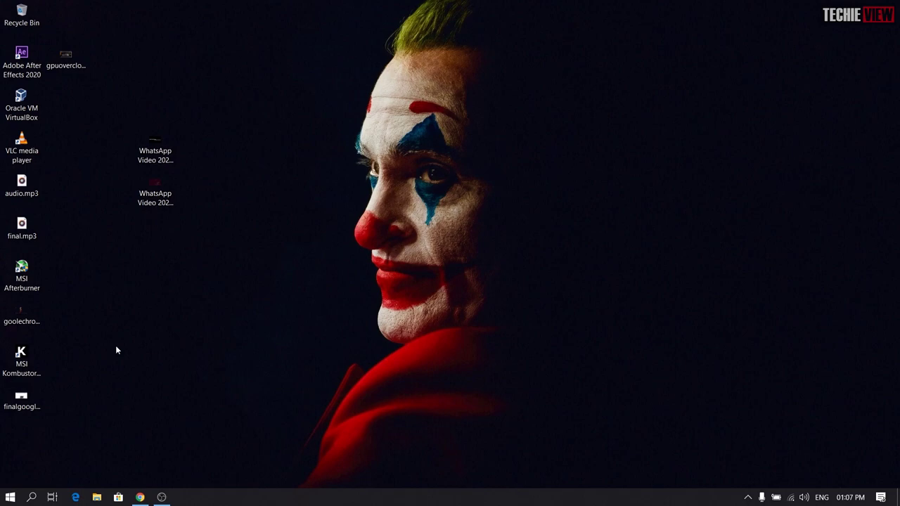
Step: Switch to Chrome and try to download cru-1.4.2.zip from the Custom Resolution Utility forum page
left_click(140, 492)
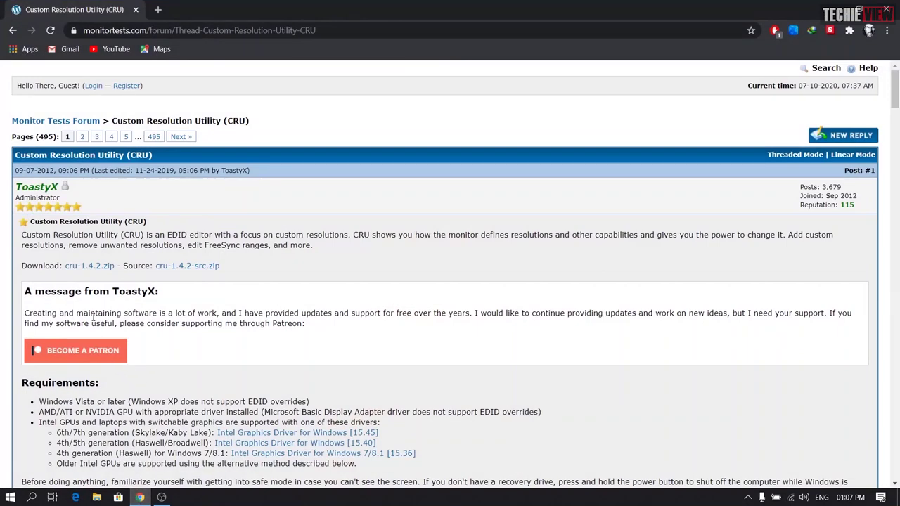
left_click(83, 268)
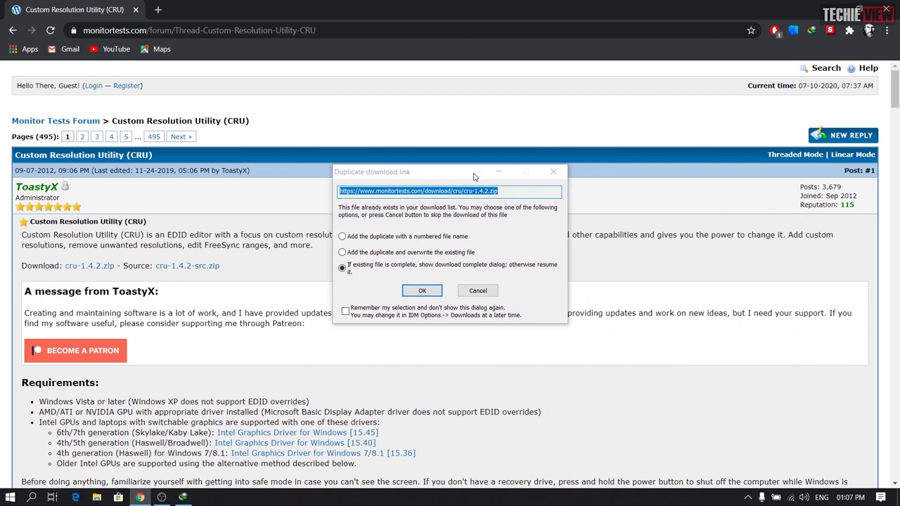
left_click(482, 290)
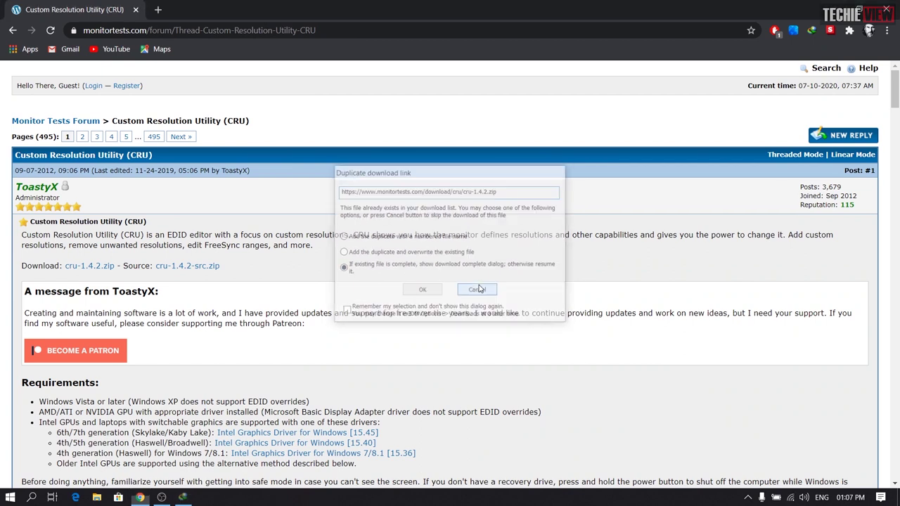
Step: Mount cru-1.4.2.zip from the Compressed folder in Downloads and run CRU.exe from its BD-ROM drive
left_click(96, 498)
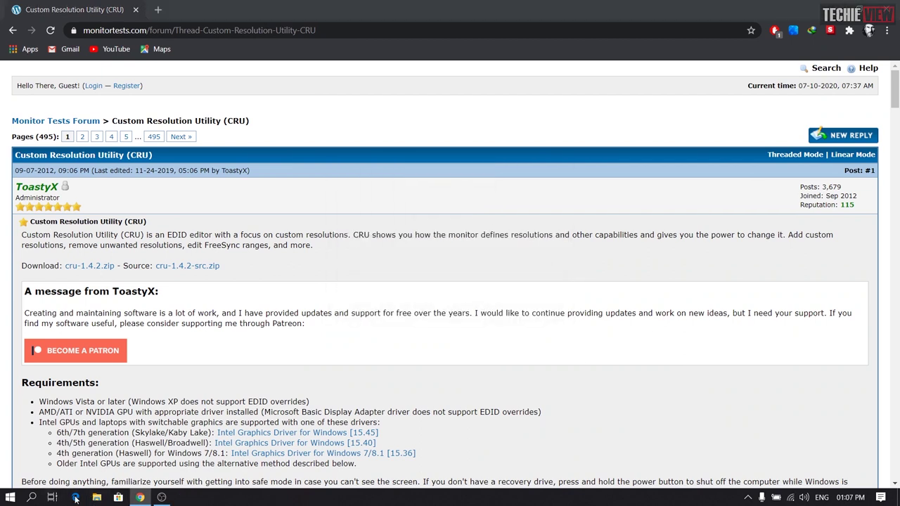
left_click(96, 498)
left_click(67, 100)
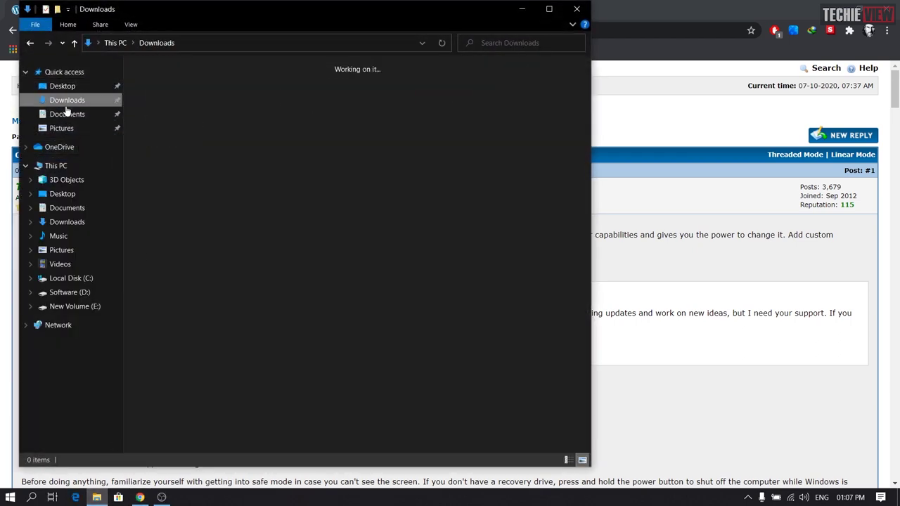
double_click(223, 116)
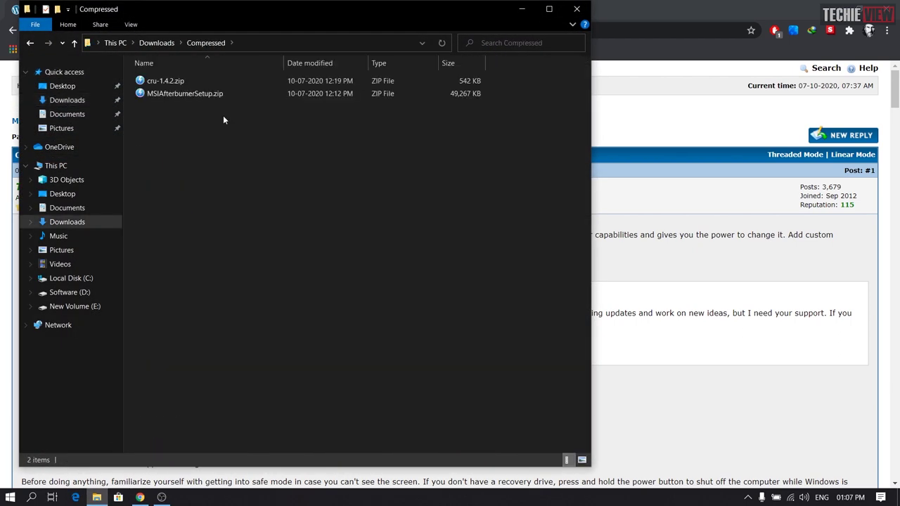
left_click(198, 80)
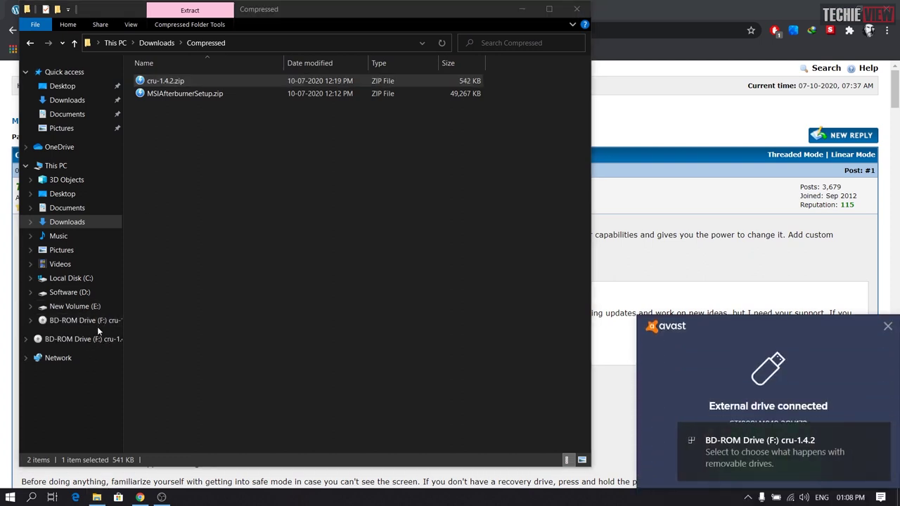
left_click(101, 321)
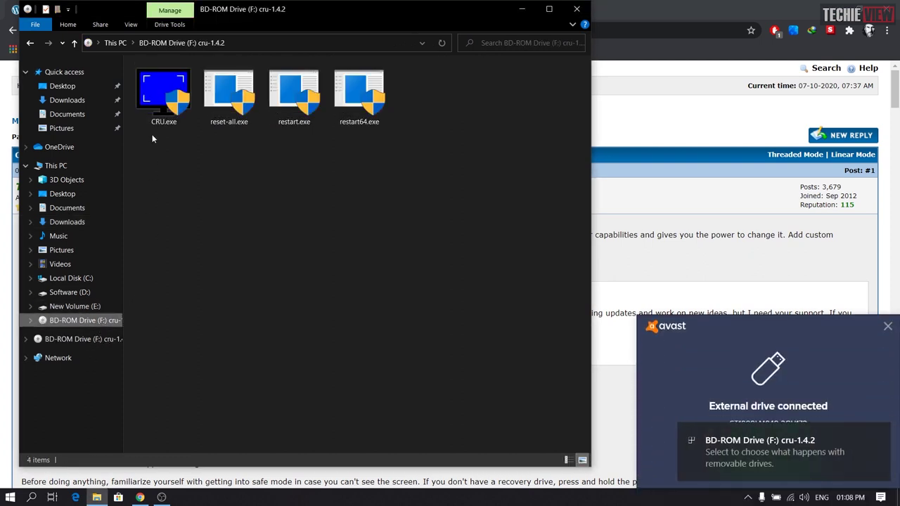
double_click(161, 119)
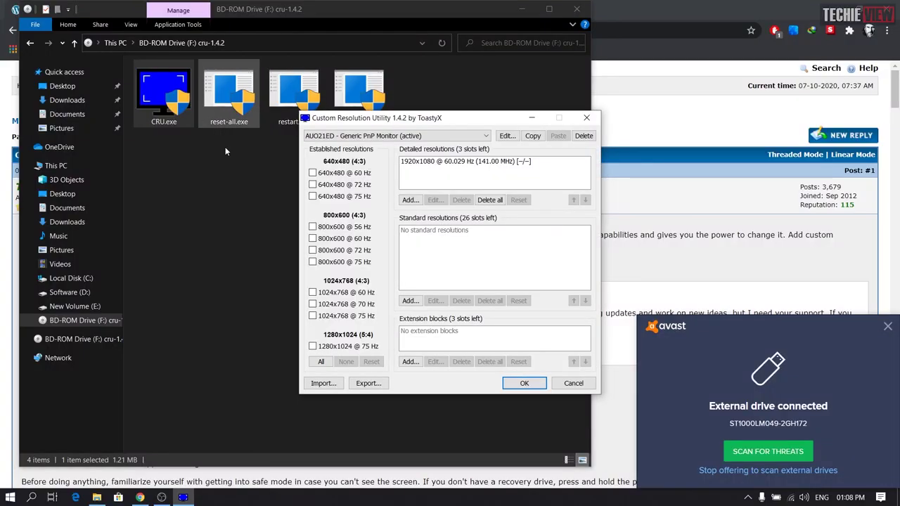
Step: Open the monitor properties of Display 1's adapter through the advanced display settings in Windows Settings
left_click(10, 497)
left_click(14, 444)
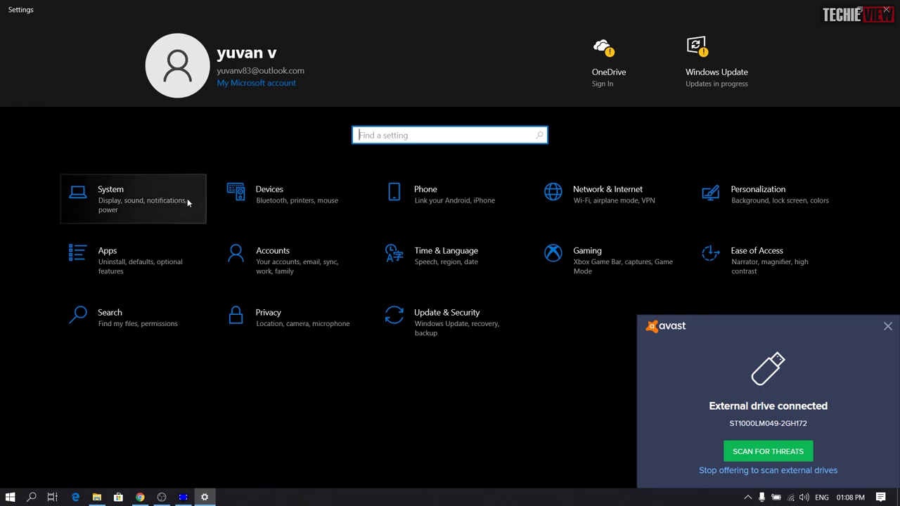
left_click(187, 200)
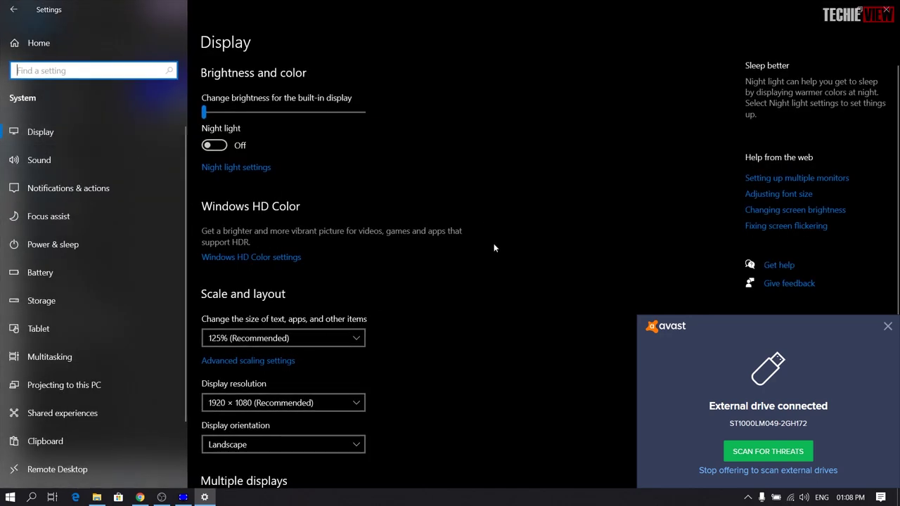
scroll(494, 245, "down", 3)
left_click(280, 412)
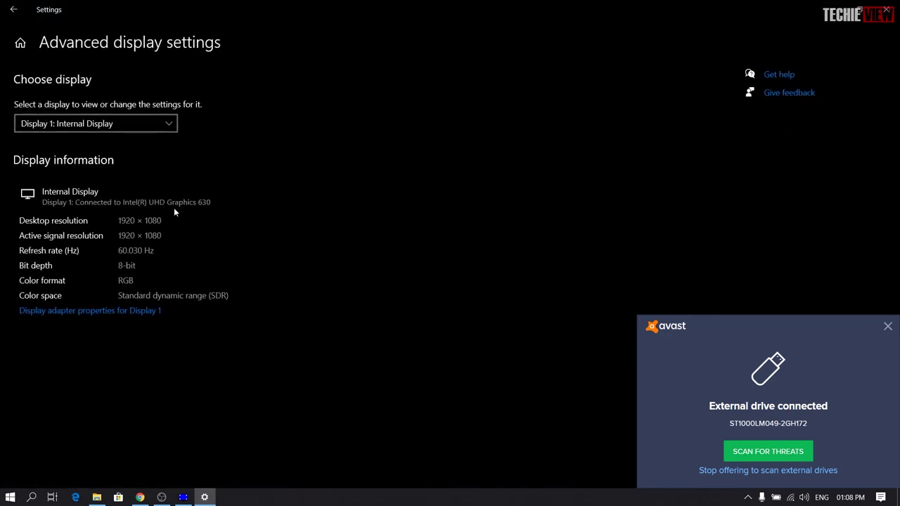
left_click(110, 310)
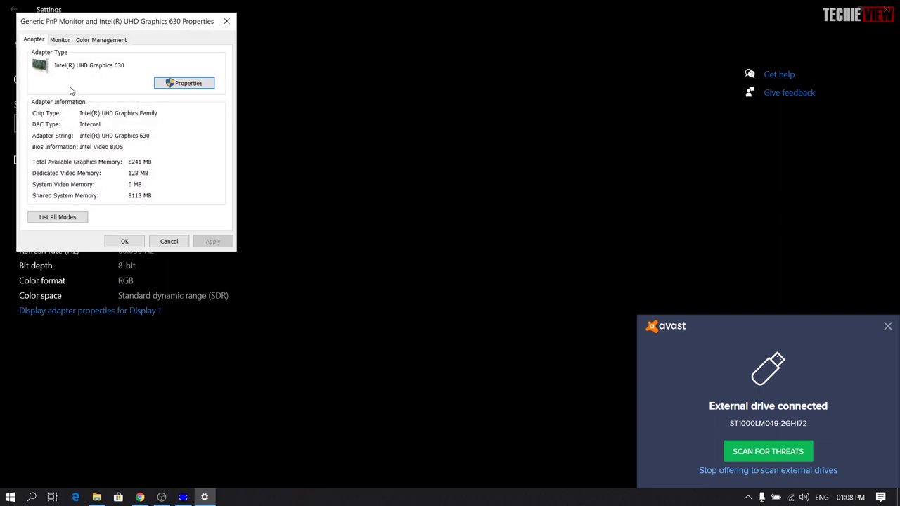
left_click(61, 40)
Step: Examine the available screen refresh rates for the monitor, dismiss the antivirus notifications and close the display settings
left_click(94, 132)
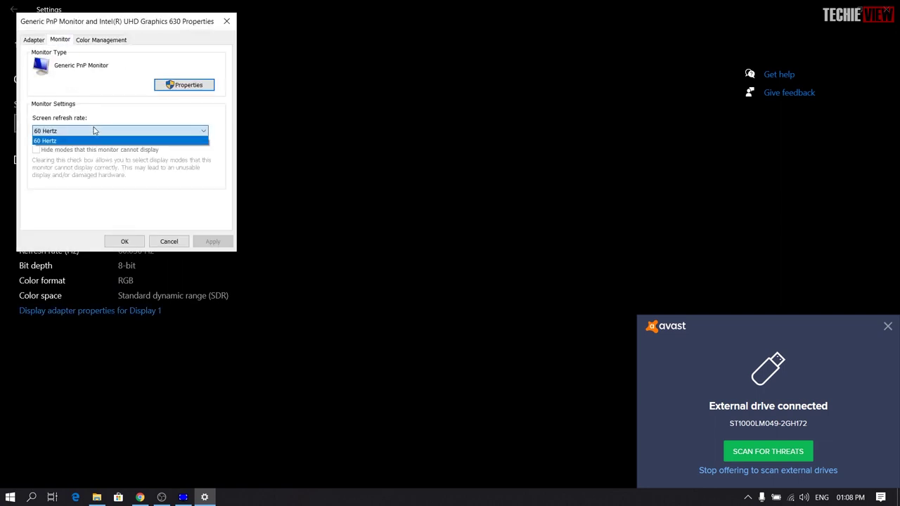
left_click(94, 131)
left_click(94, 131)
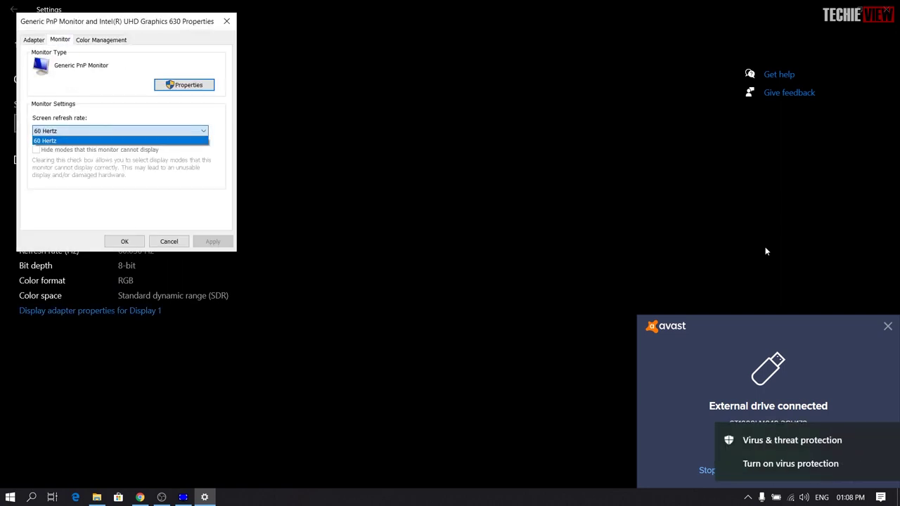
left_click(888, 326)
left_click(880, 433)
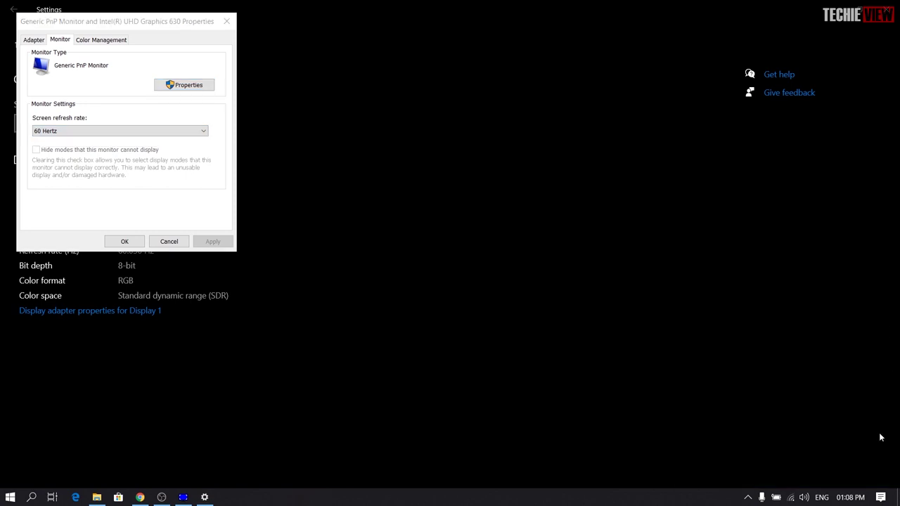
left_click(139, 132)
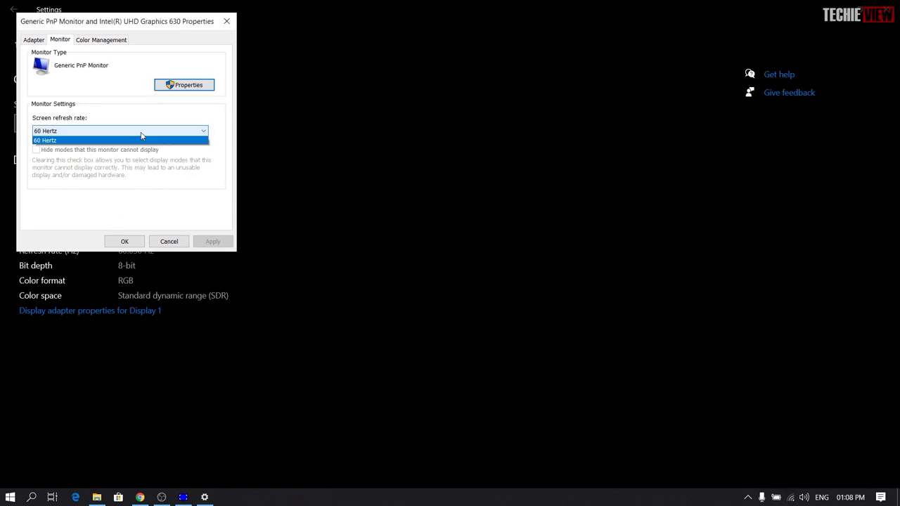
left_click(143, 137)
left_click(125, 241)
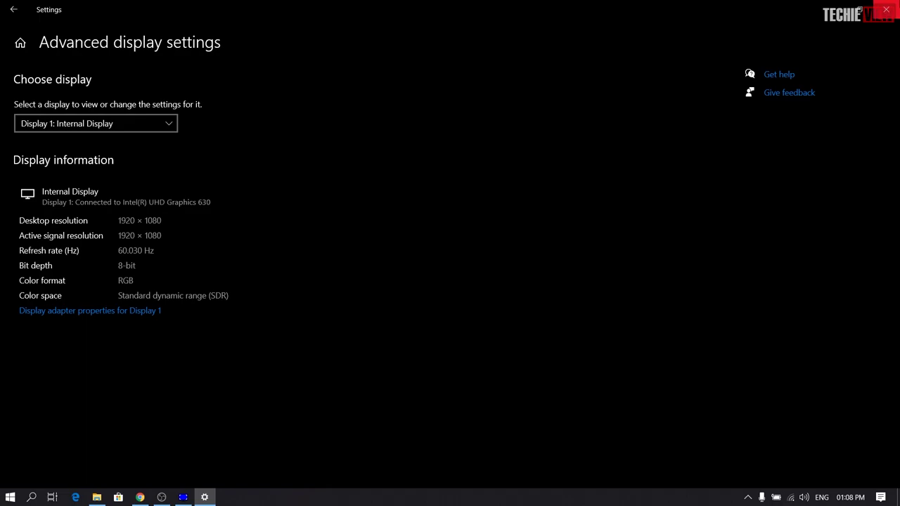
left_click(886, 9)
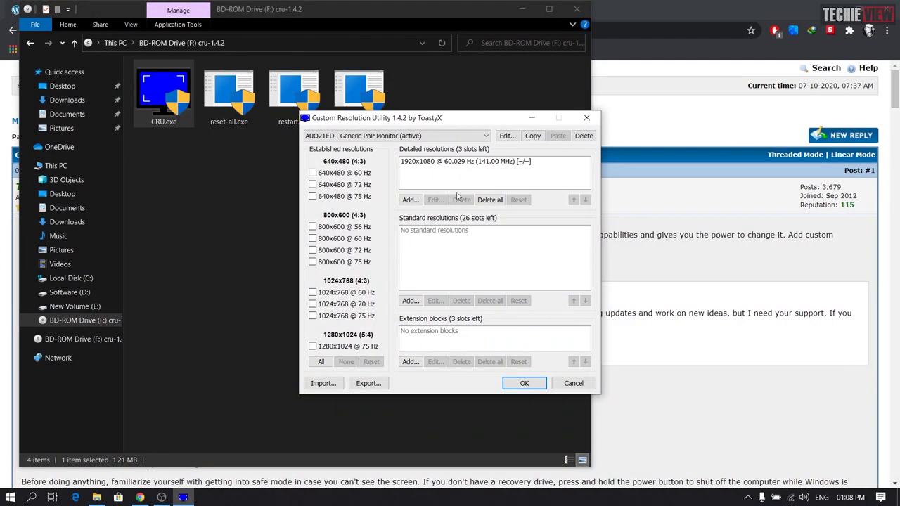
Step: Try to set the refresh rate of the 1920x1080 detailed resolution to 70.029 Hz in Custom Resolution Utility
left_click(474, 162)
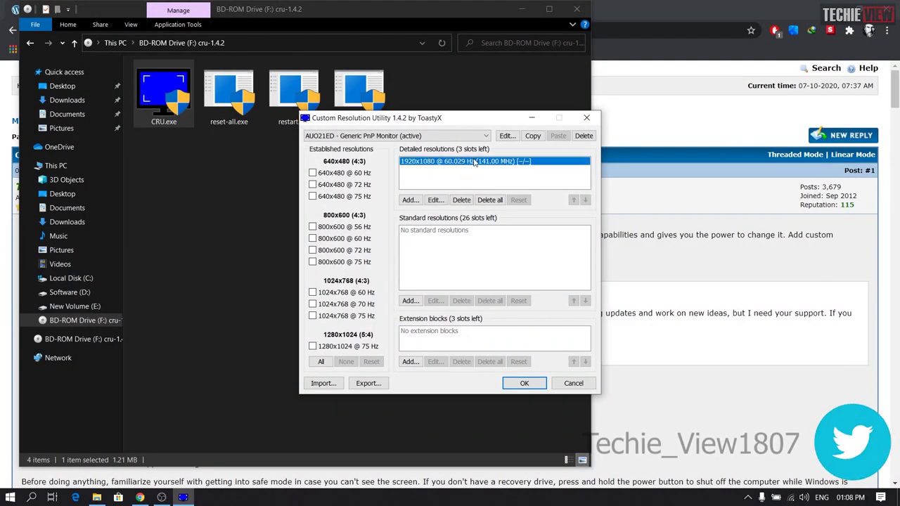
left_click(433, 204)
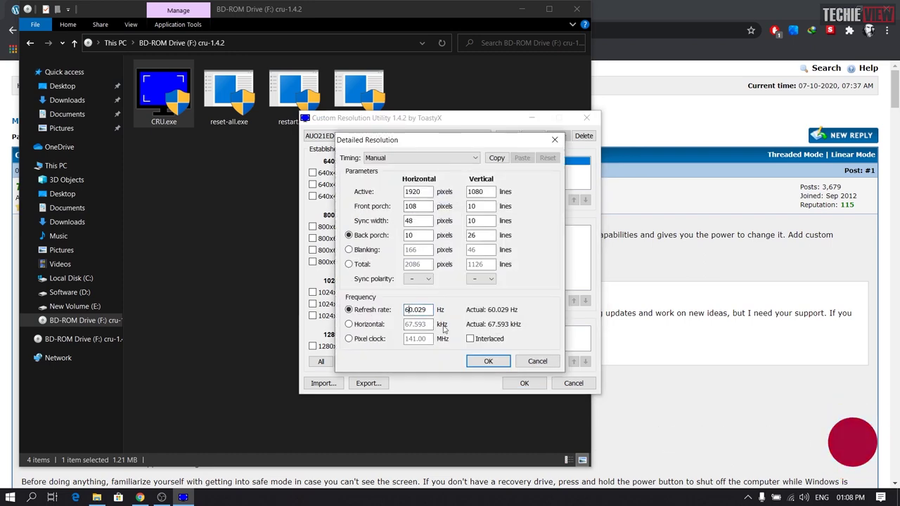
key("Delete")
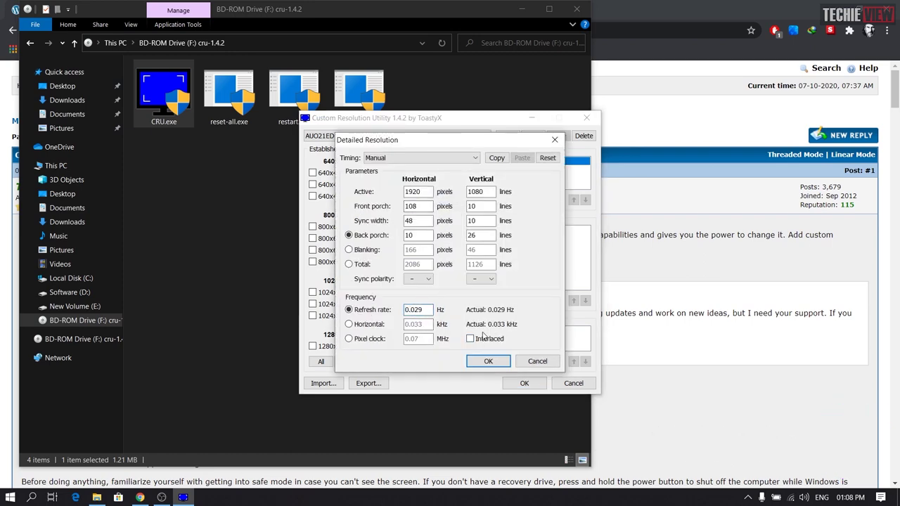
type("7")
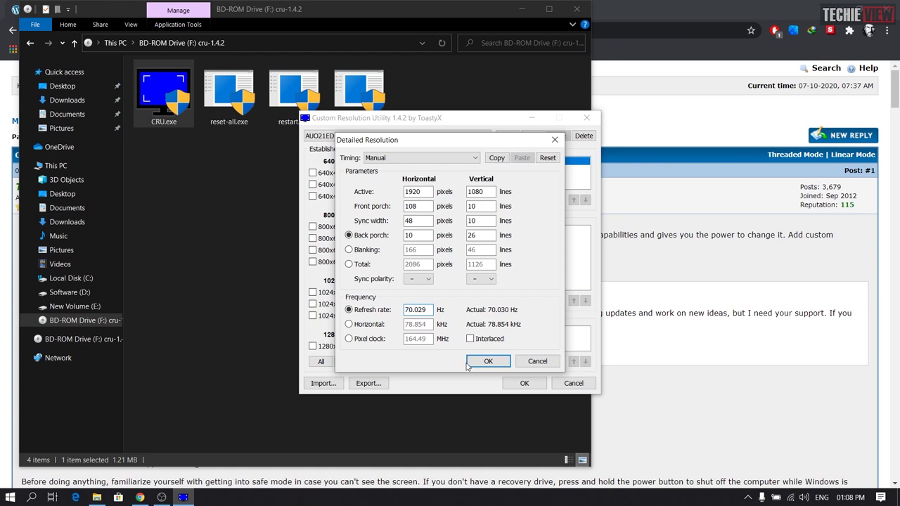
left_click(532, 364)
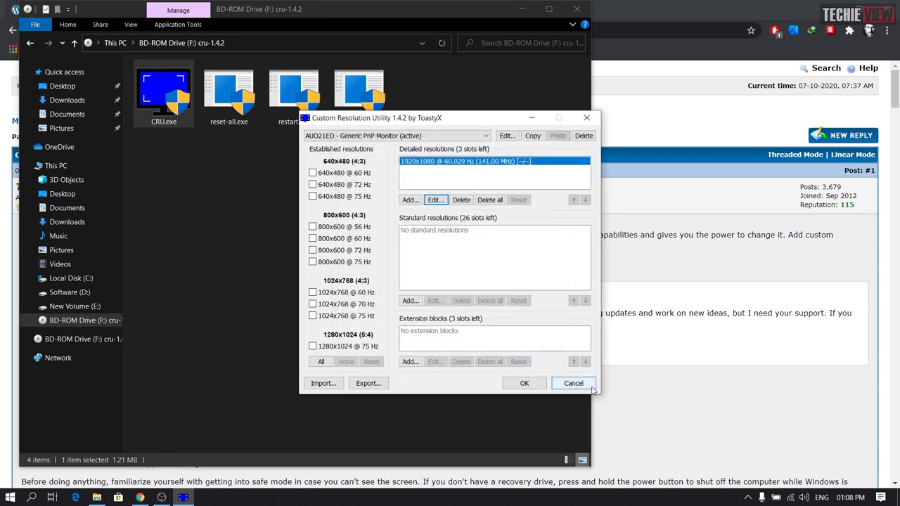
left_click(592, 388)
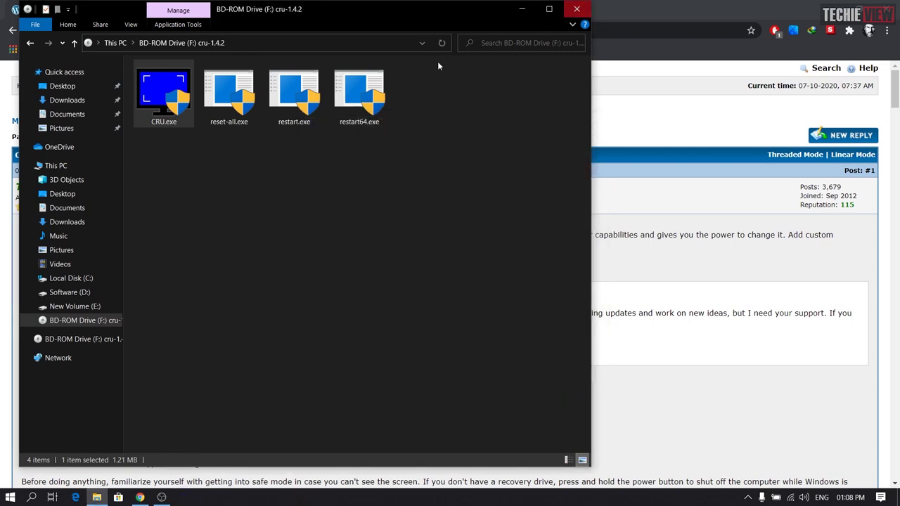
Step: Clear the CRU drive and browser windows from the desktop and open the Windows power options
left_click(360, 164)
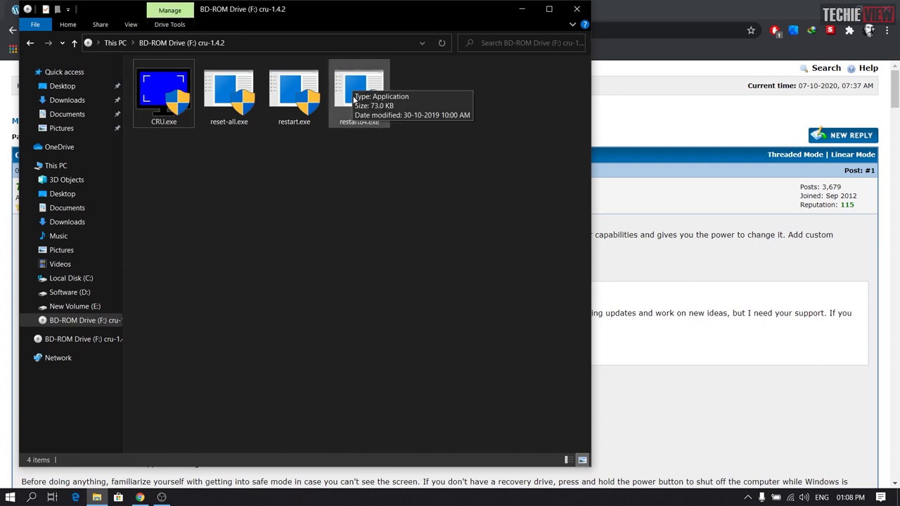
left_click(577, 10)
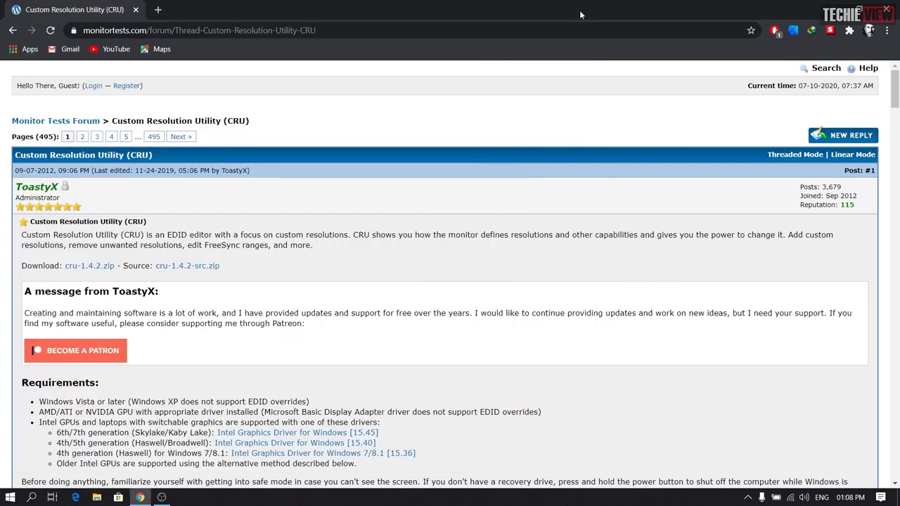
left_click(821, 14)
left_click(11, 497)
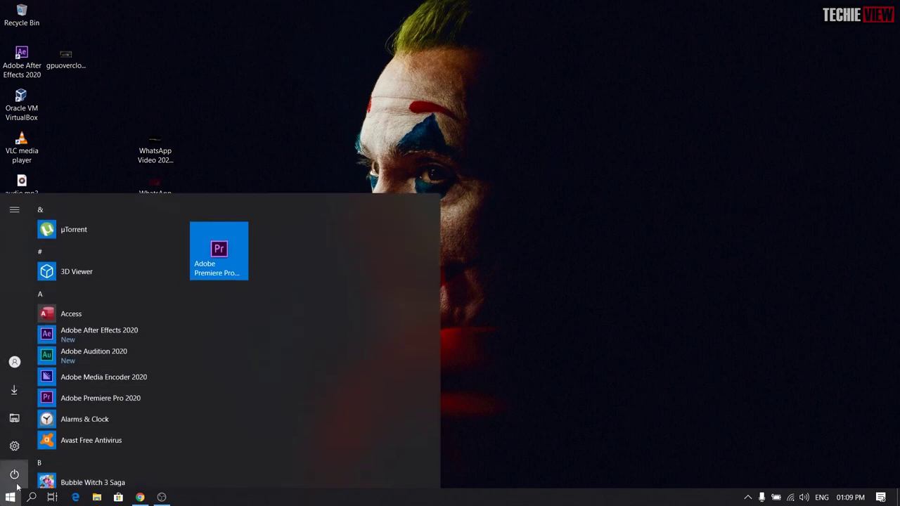
left_click(14, 475)
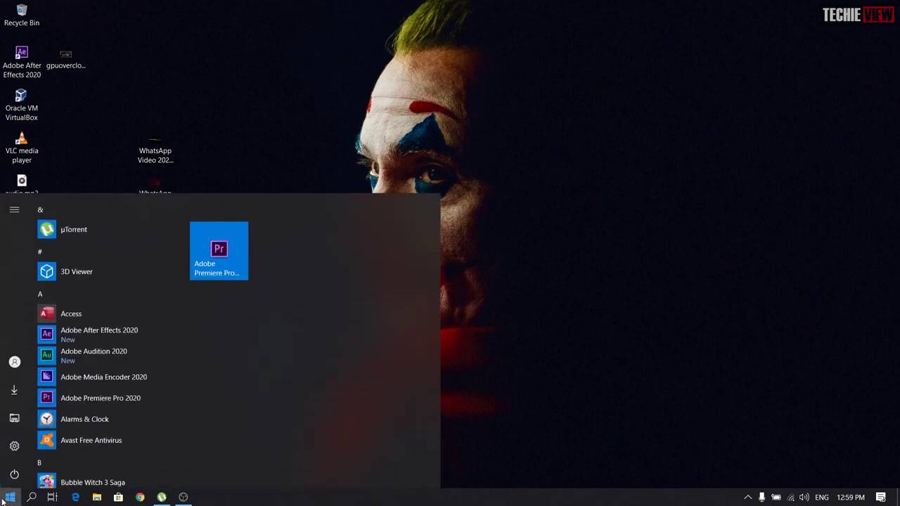
Step: Open Windows Settings and bring up the monitor properties of Display 1's adapter from the advanced display settings
left_click(10, 497)
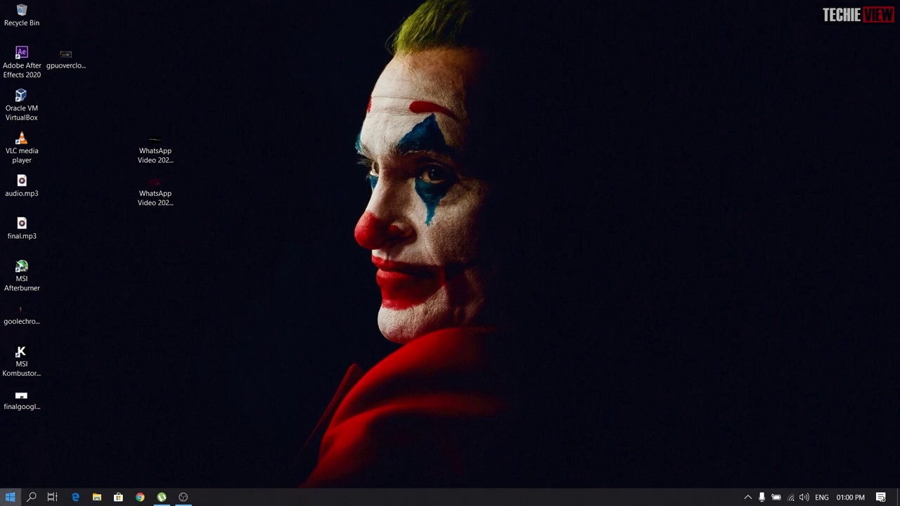
left_click(14, 445)
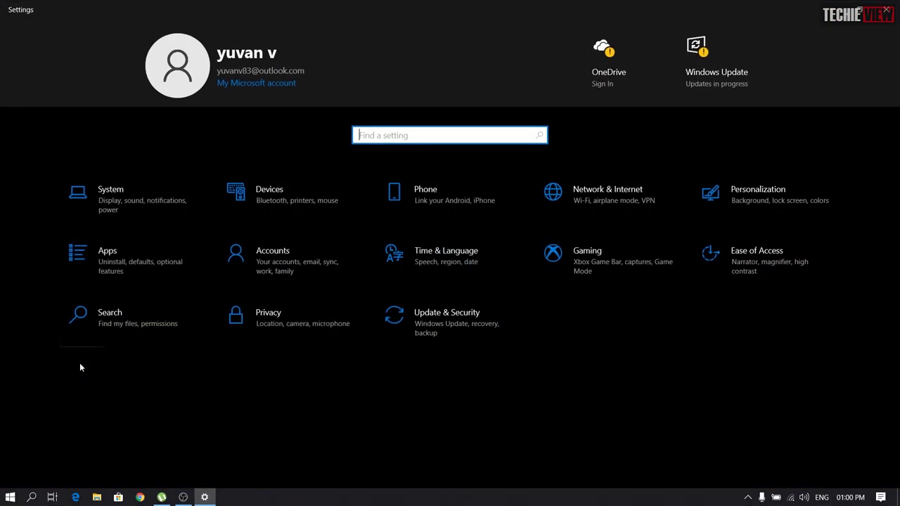
left_click(133, 202)
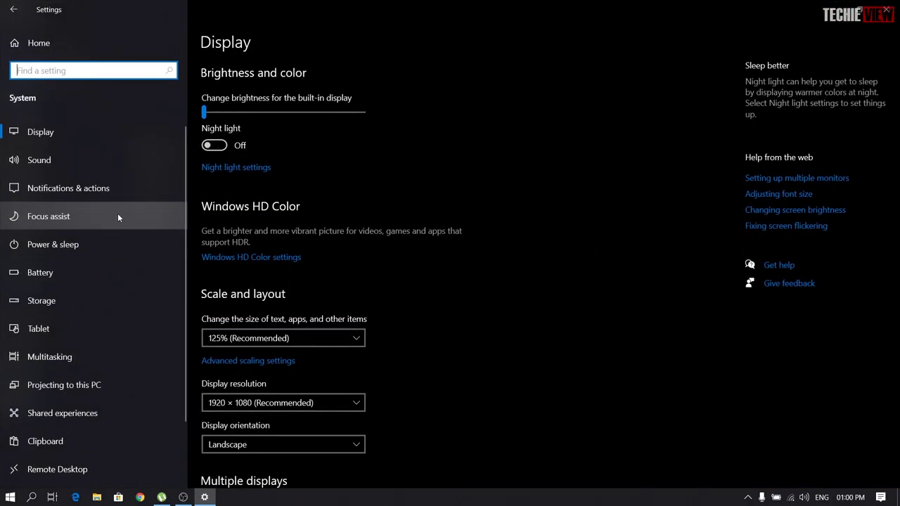
left_click(105, 130)
scroll(362, 377, "down", 3)
left_click(251, 412)
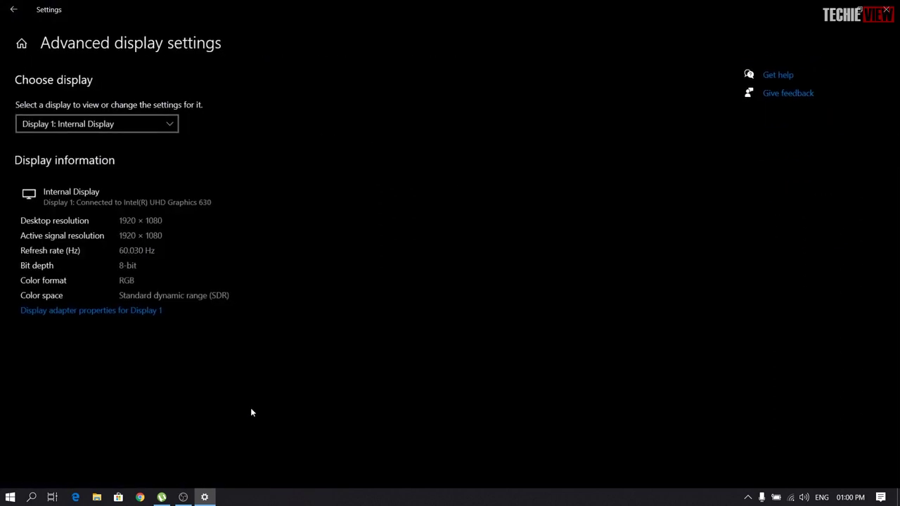
left_click(108, 312)
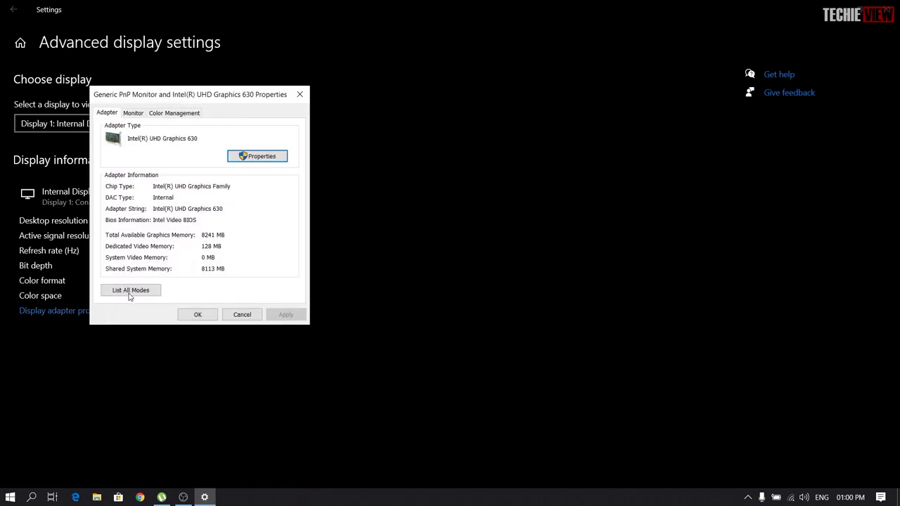
left_click(134, 113)
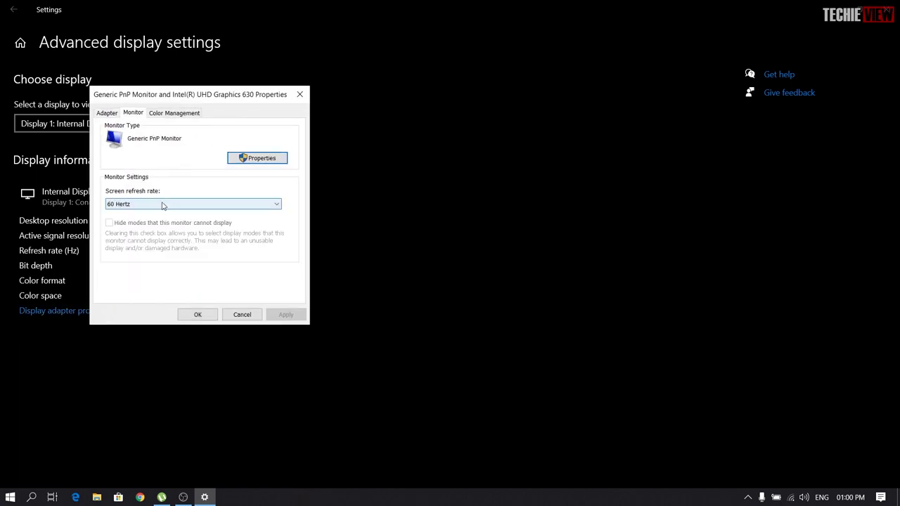
Step: Try the 70 Hertz screen refresh rate, return it to 60 Hertz and close the display settings
left_click(164, 204)
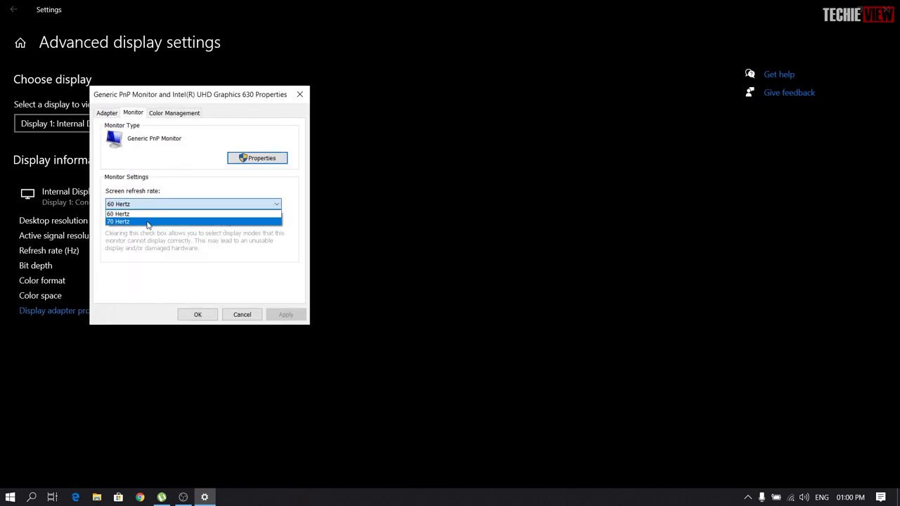
left_click(172, 222)
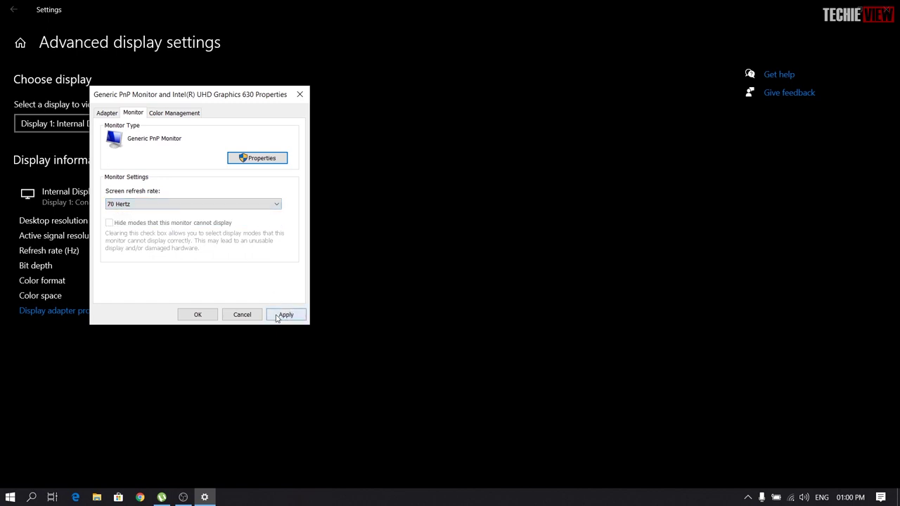
left_click(176, 204)
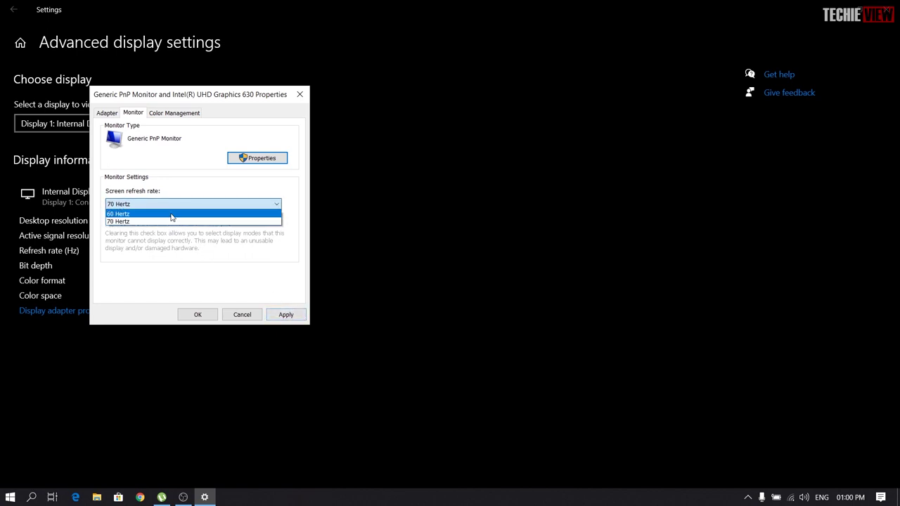
left_click(173, 213)
left_click(199, 315)
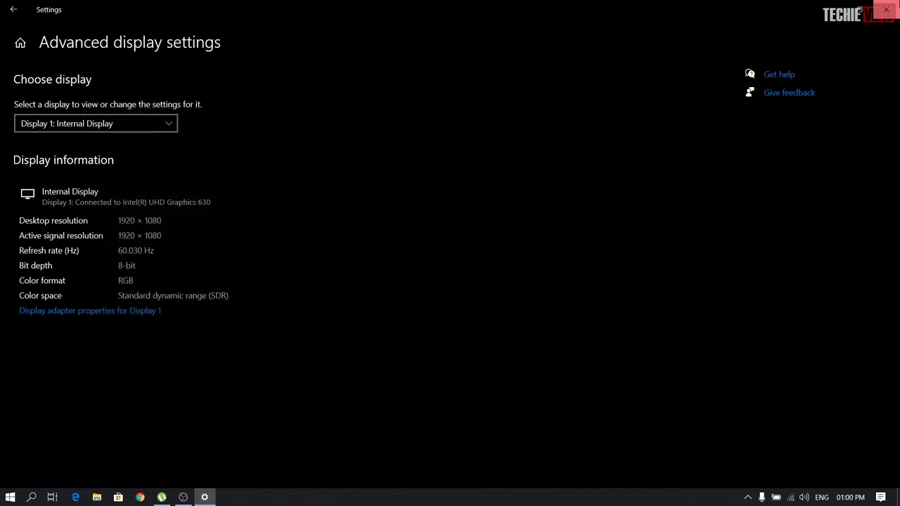
left_click(886, 9)
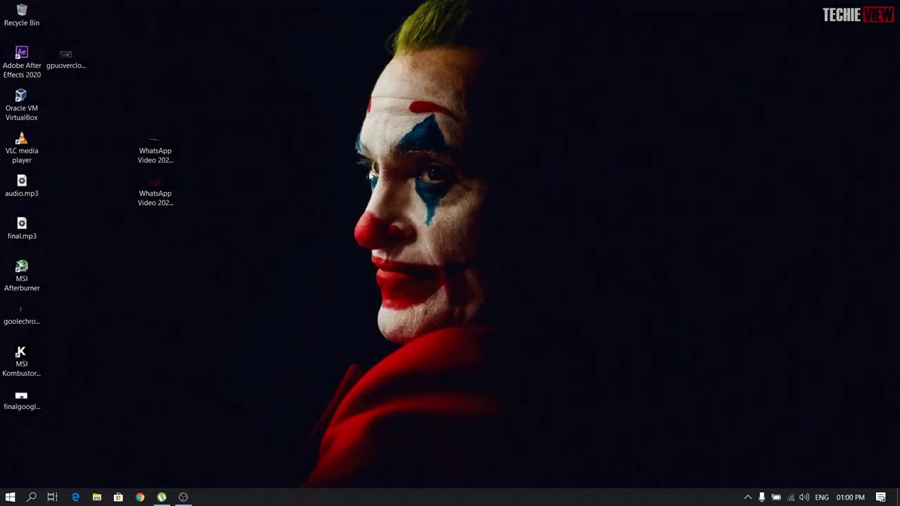